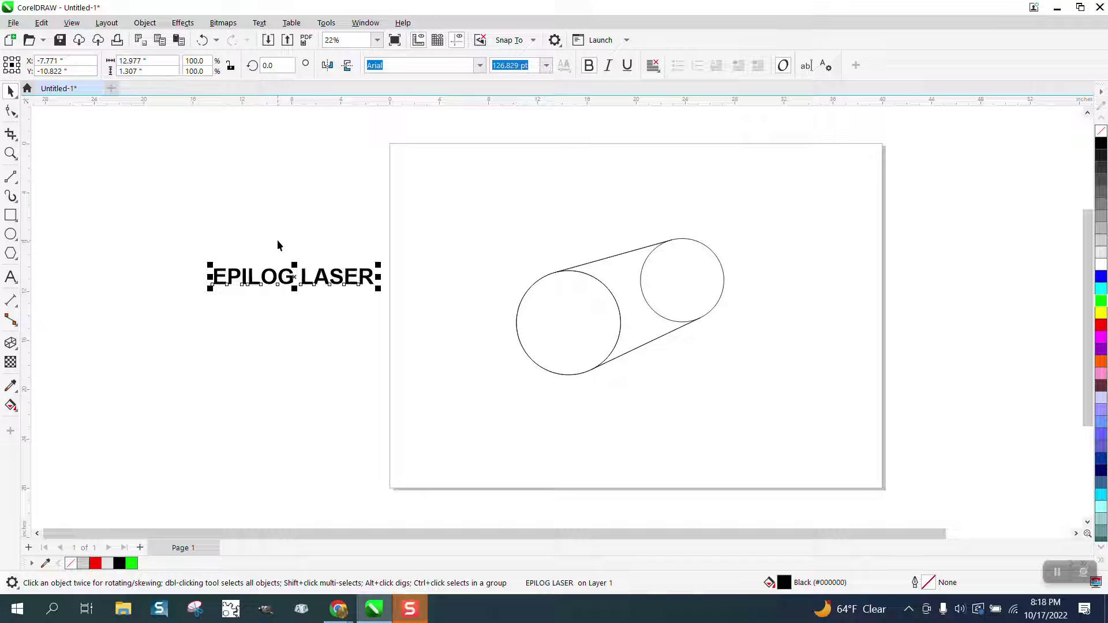
# Duplicate the EPILOG LASER text about 1.52 inches straight below itself and repeat the duplication to build a stack of six lines.
pyautogui.moveTo(294, 276); pyautogui.dragTo(298, 295)
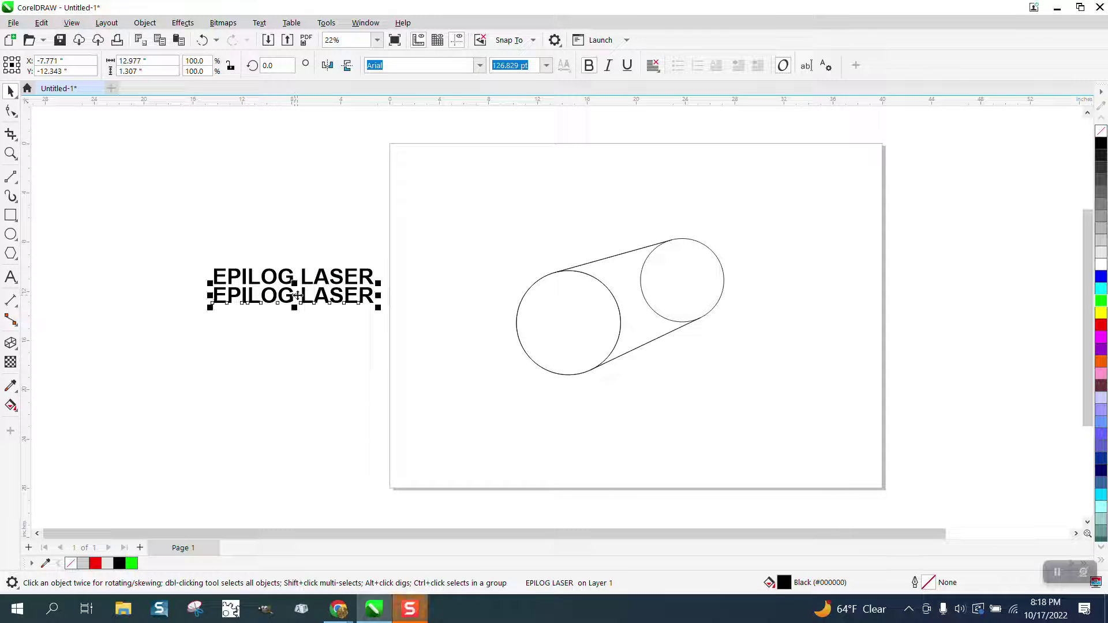
pyautogui.hotkey('ctrl', 'r')
pyautogui.hotkey('ctrl', 'r')
pyautogui.hotkey('ctrl', 'r')
pyautogui.hotkey('ctrl', 'r')
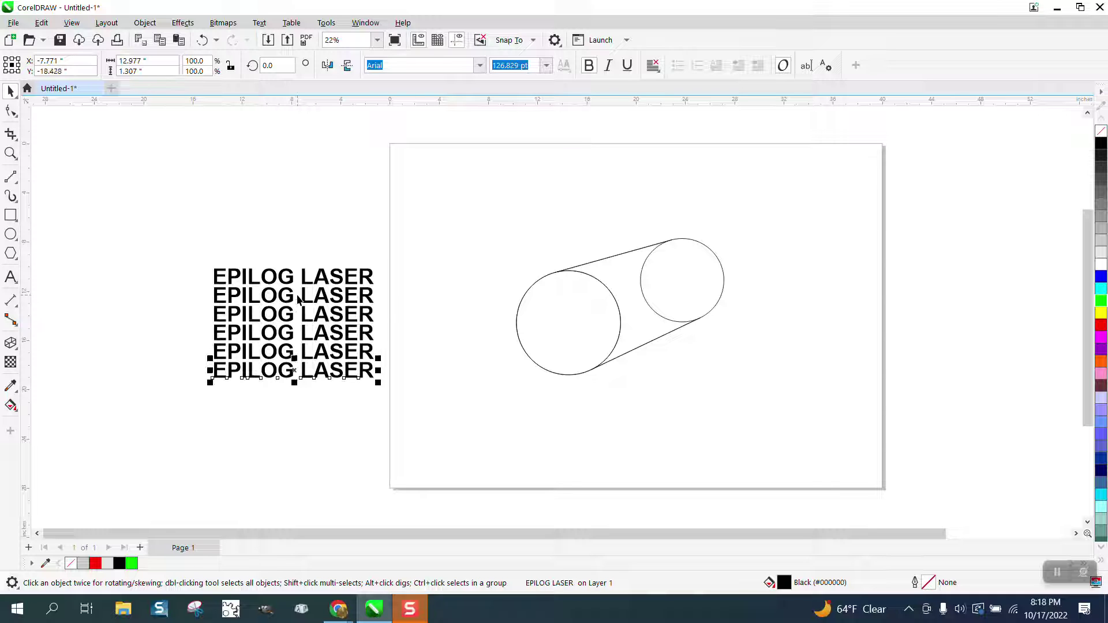
# Select all six EPILOG LASER lines and group them.
pyautogui.moveTo(198, 248); pyautogui.dragTo(418, 413)
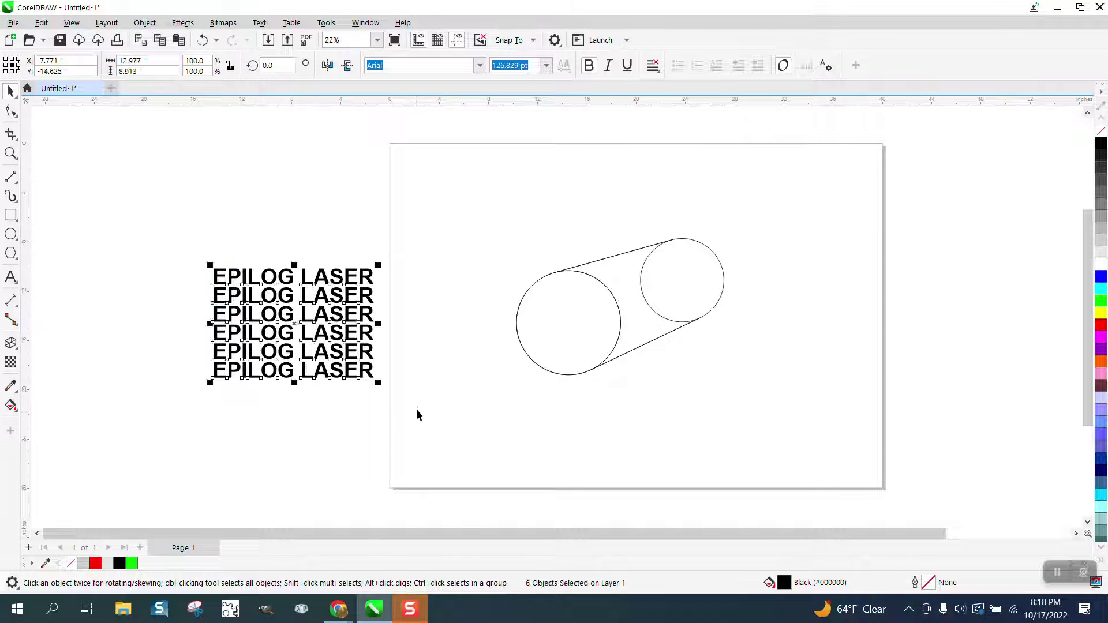
pyautogui.click(143, 22)
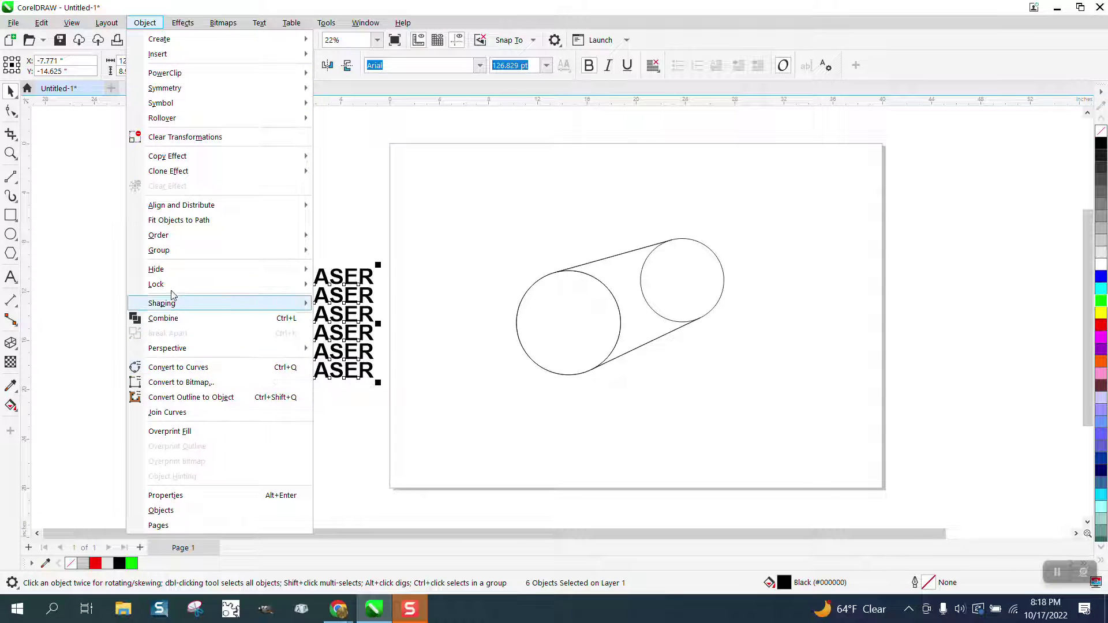
pyautogui.moveTo(175, 256)
pyautogui.click(346, 252)
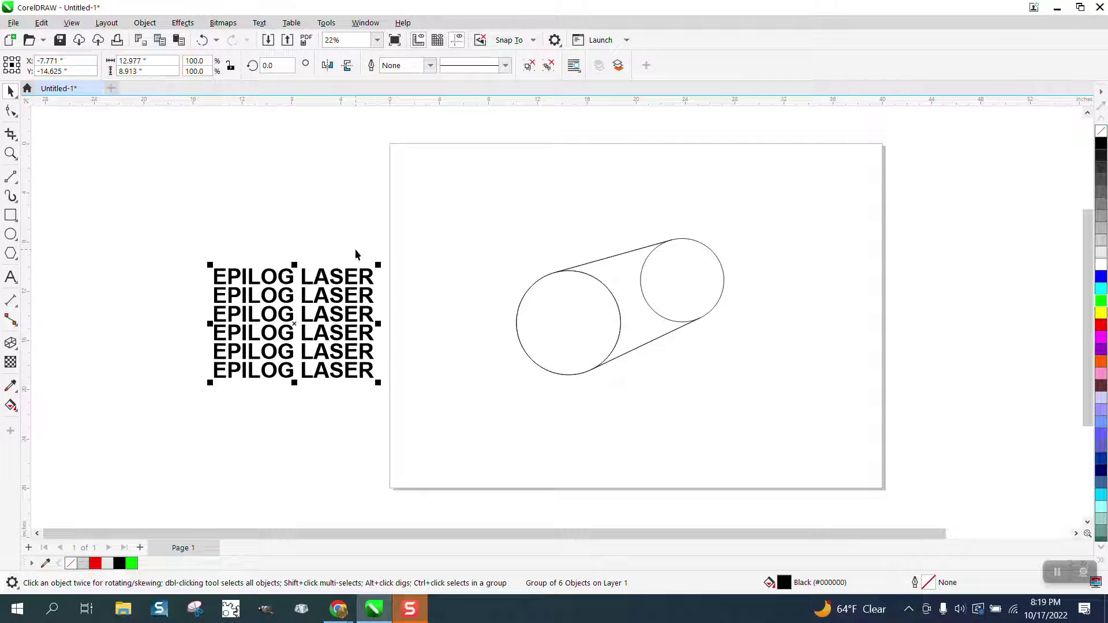
# Place a copy of the text group across the page's right edge and move the original group over the cylinder outline.
pyautogui.moveTo(308, 316); pyautogui.dragTo(855, 328)
pyautogui.rightClick(855, 328)
pyautogui.moveTo(357, 316); pyautogui.dragTo(461, 317)
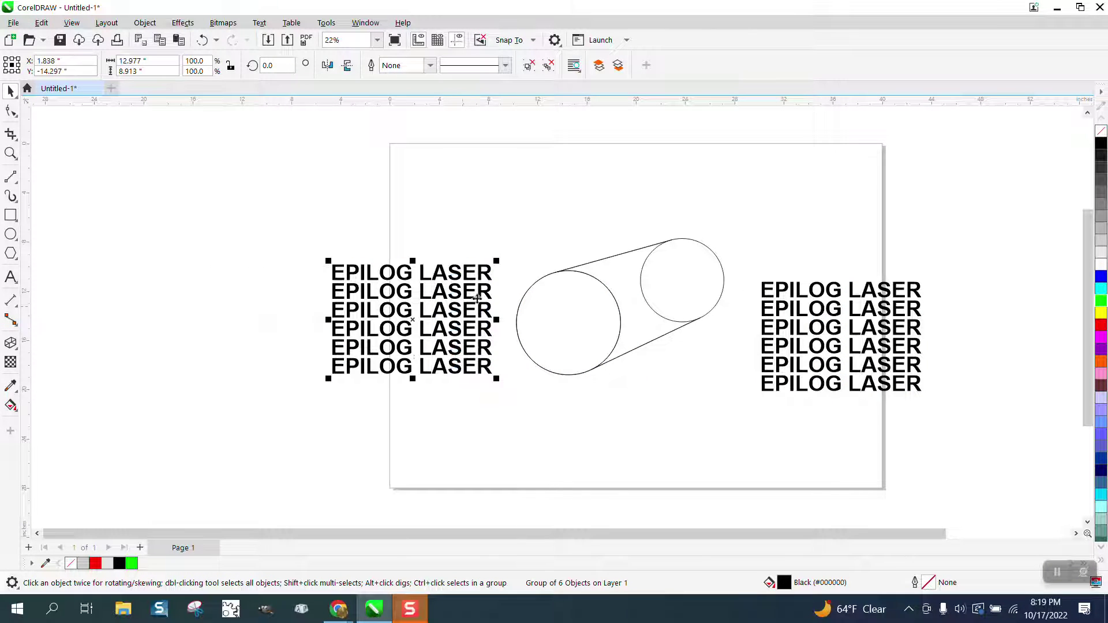
pyautogui.moveTo(787, 326); pyautogui.dragTo(870, 326)
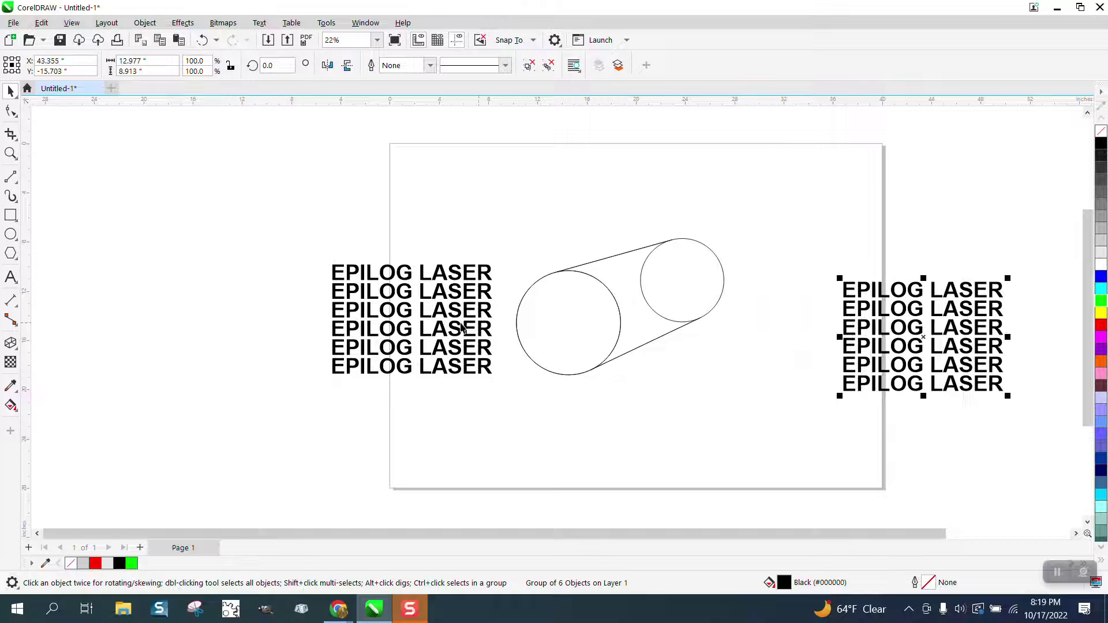
pyautogui.moveTo(415, 322); pyautogui.dragTo(465, 396)
pyautogui.moveTo(578, 395); pyautogui.dragTo(579, 395)
pyautogui.moveTo(461, 346); pyautogui.dragTo(653, 367)
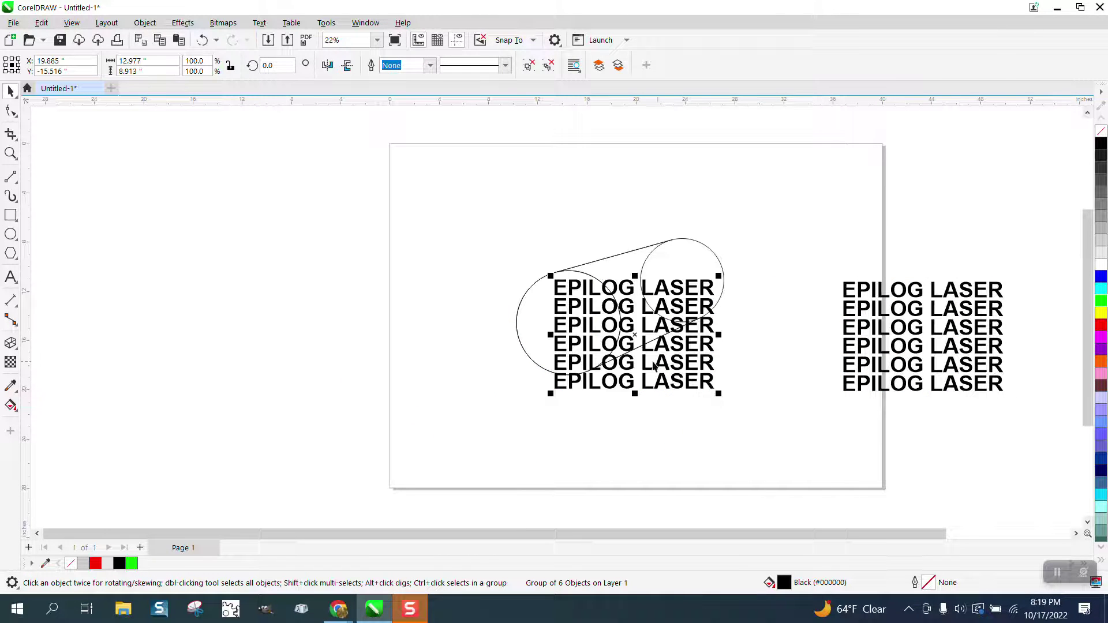
# Apply the Envelope tool to the text group on the cylinder and delete the middle nodes on all four sides.
pyautogui.click(11, 344)
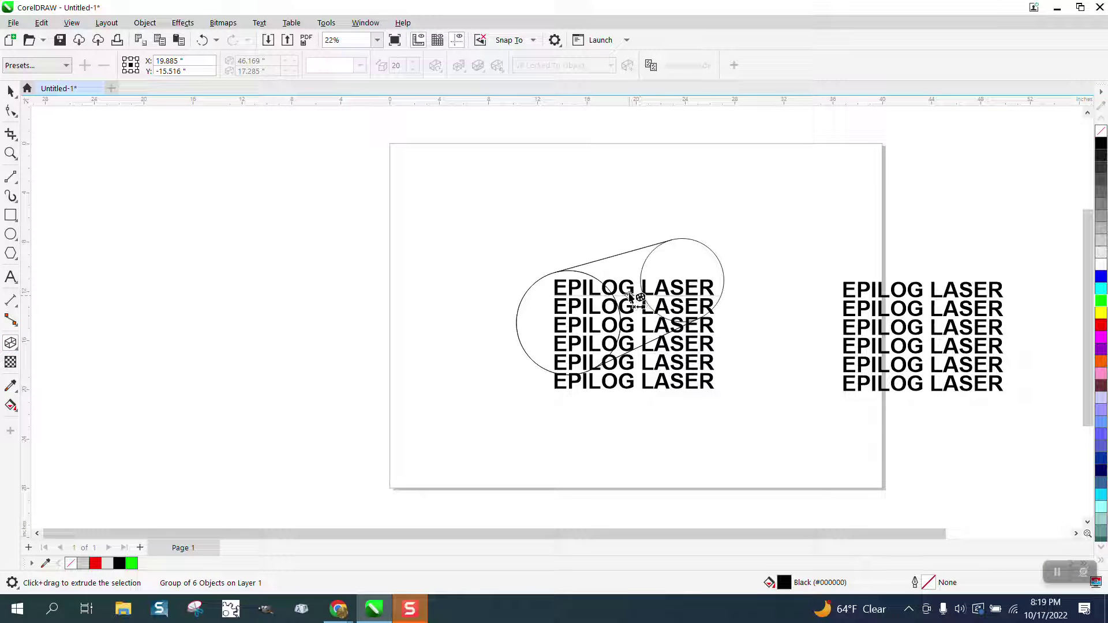
pyautogui.click(18, 352)
pyautogui.click(87, 403)
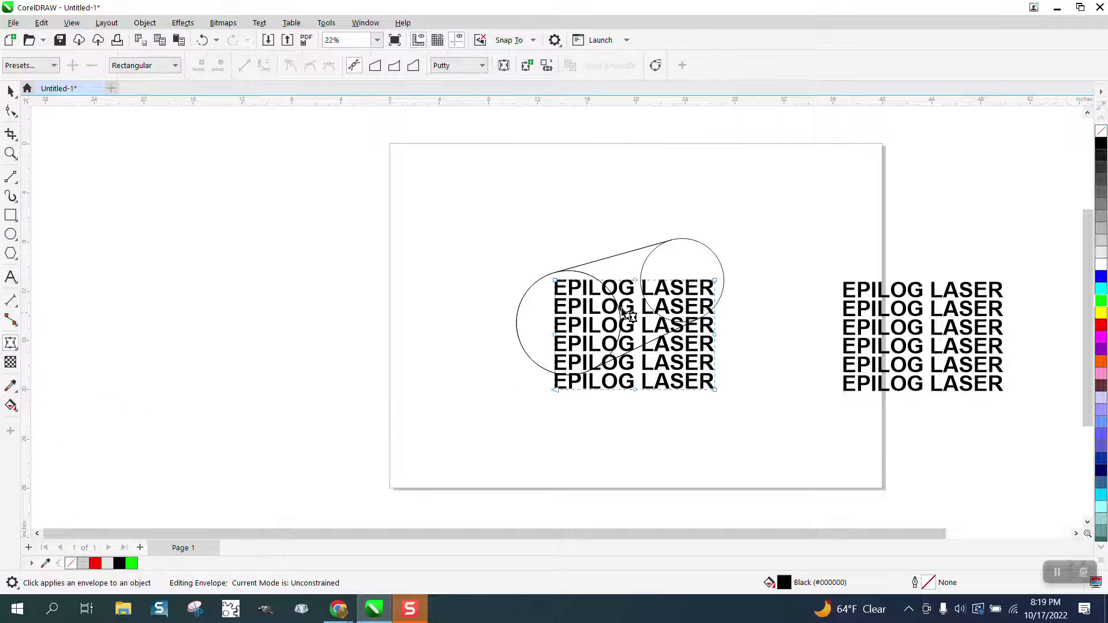
pyautogui.moveTo(624, 262)
pyautogui.mouseDown()
pyautogui.moveTo(633, 407)
pyautogui.moveTo(646, 417)
pyautogui.mouseUp()
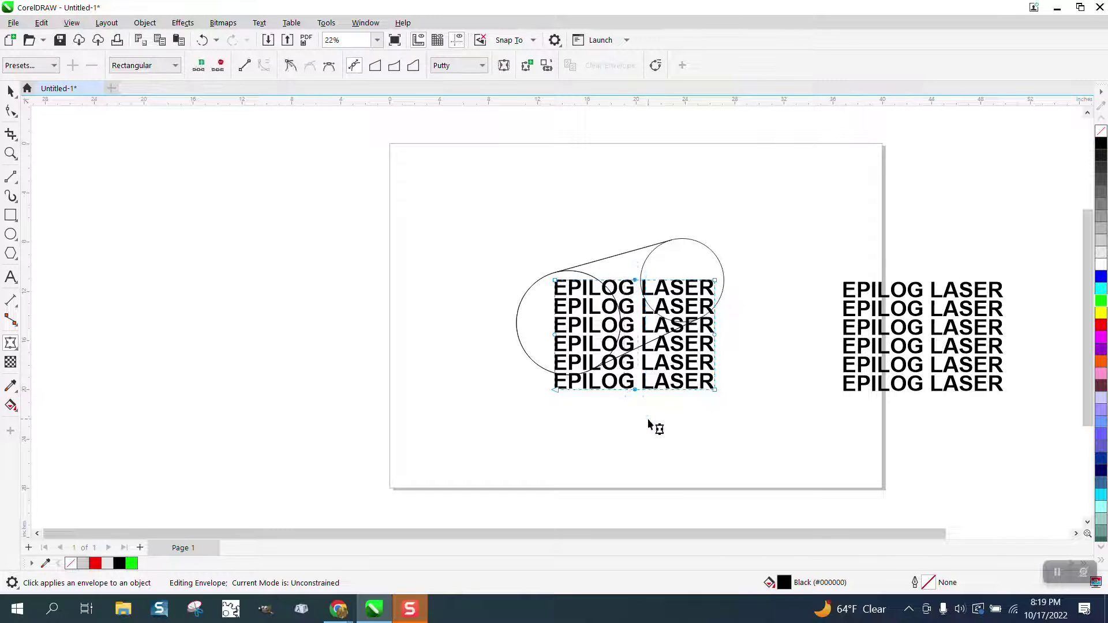
pyautogui.moveTo(517, 321); pyautogui.dragTo(722, 356)
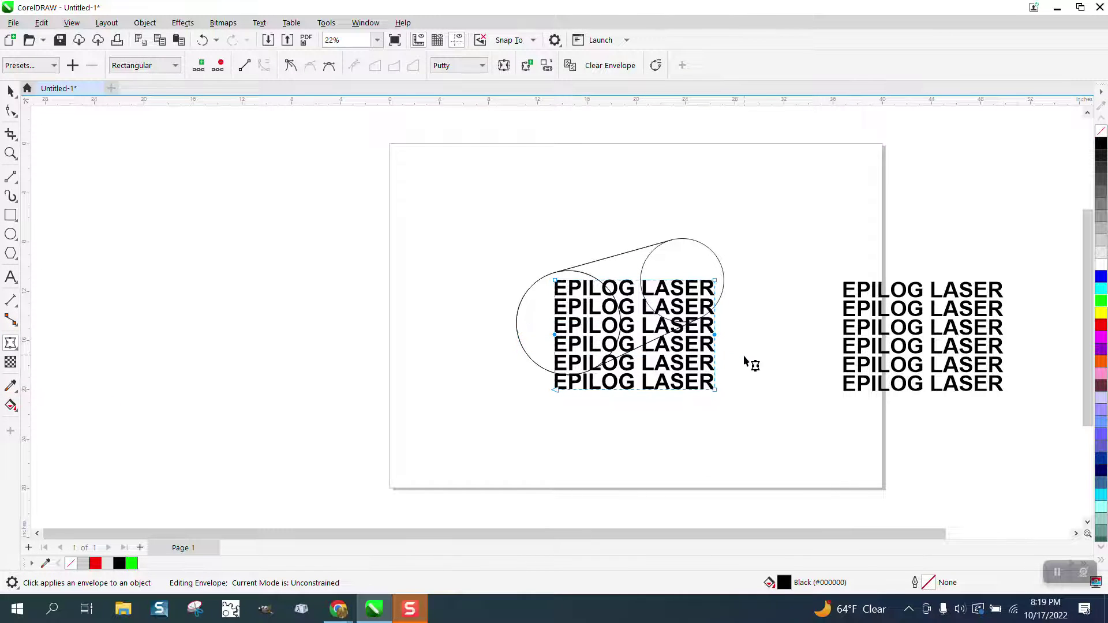
# Convert the envelope's bottom and top segments to straight lines.
pyautogui.click(605, 390)
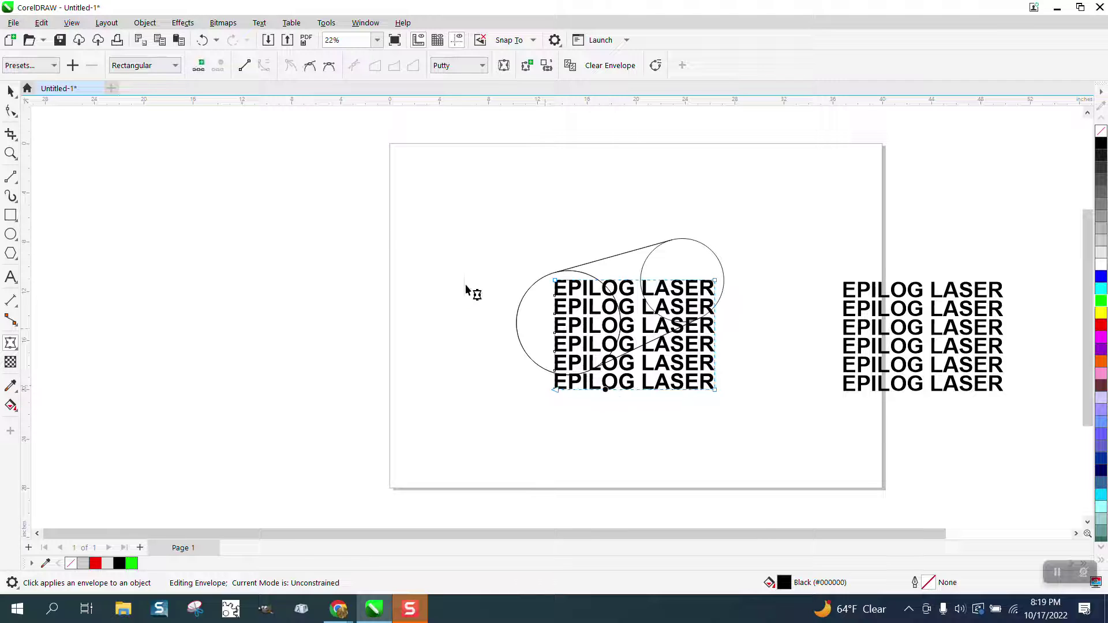
pyautogui.click(249, 68)
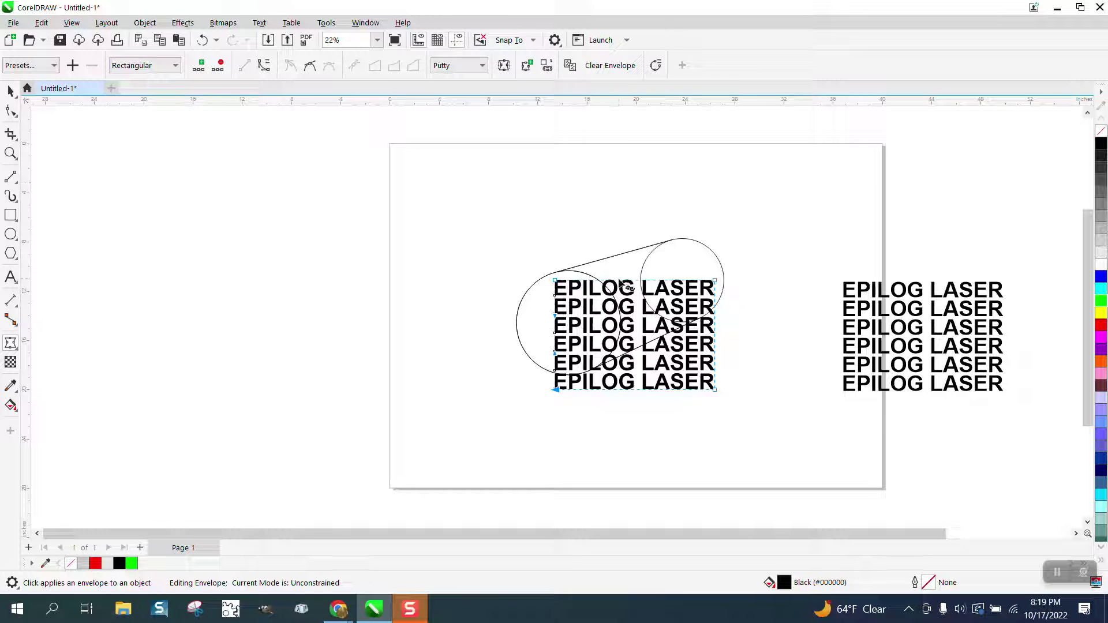
pyautogui.click(619, 280)
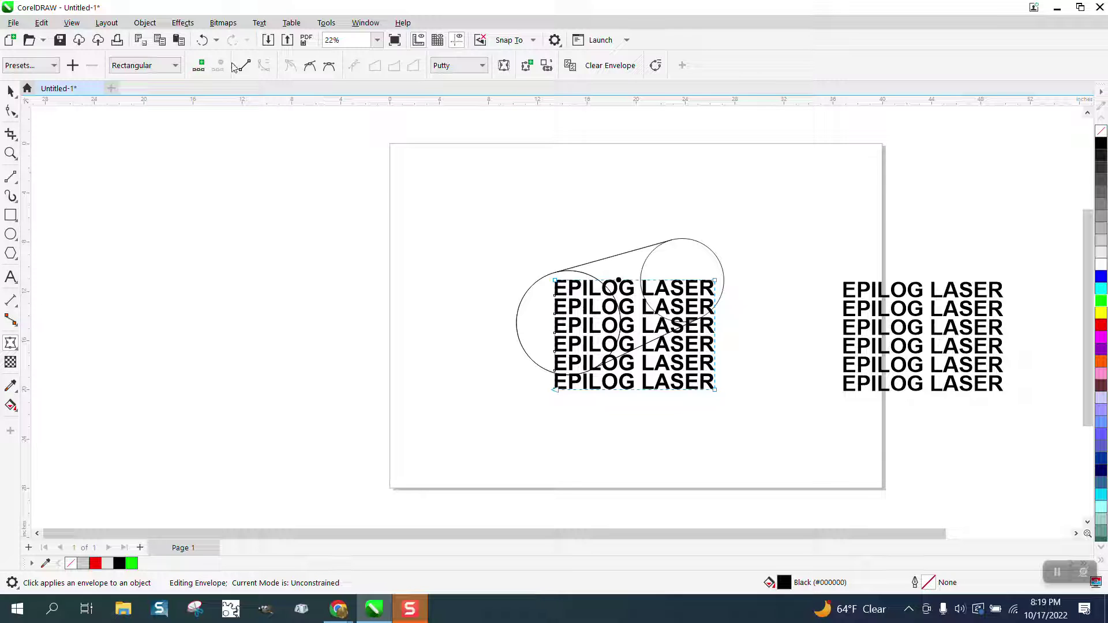
# Move the envelope's four corner nodes to the points where the straight lines touch the two circles of the cylinder.
pyautogui.click(10, 153)
pyautogui.scroll(1, 856, 508)
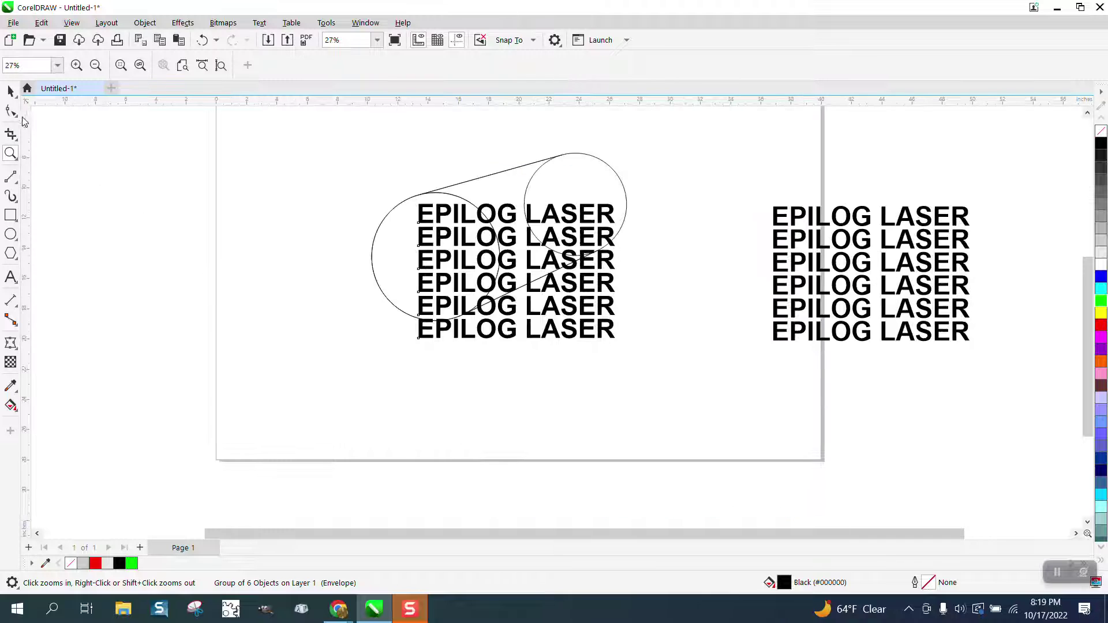
pyautogui.click(12, 112)
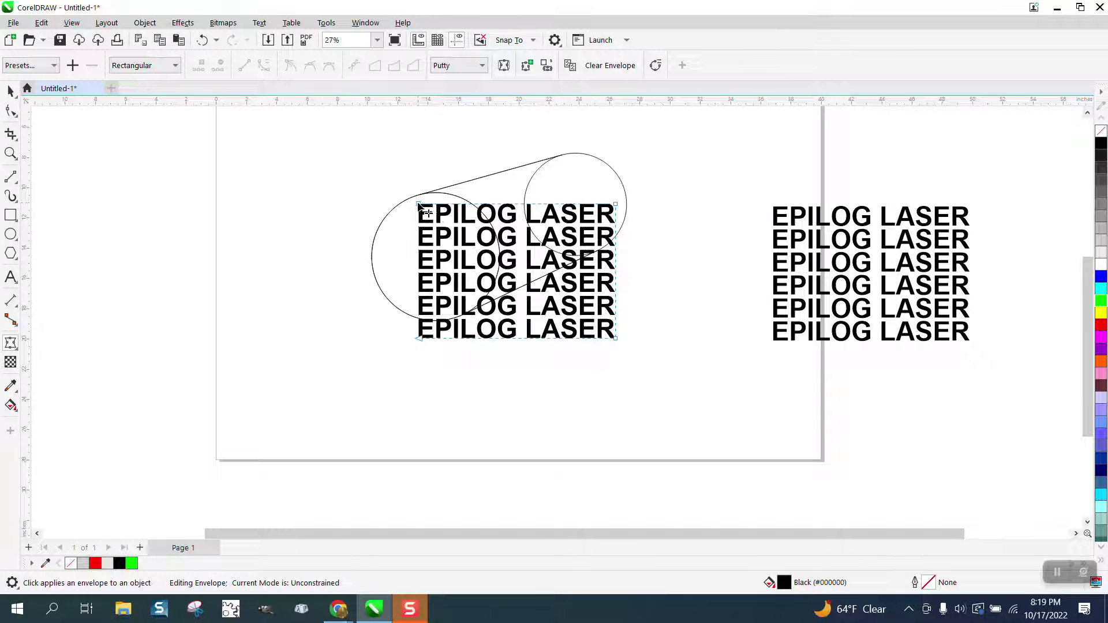
pyautogui.moveTo(419, 205); pyautogui.dragTo(425, 193)
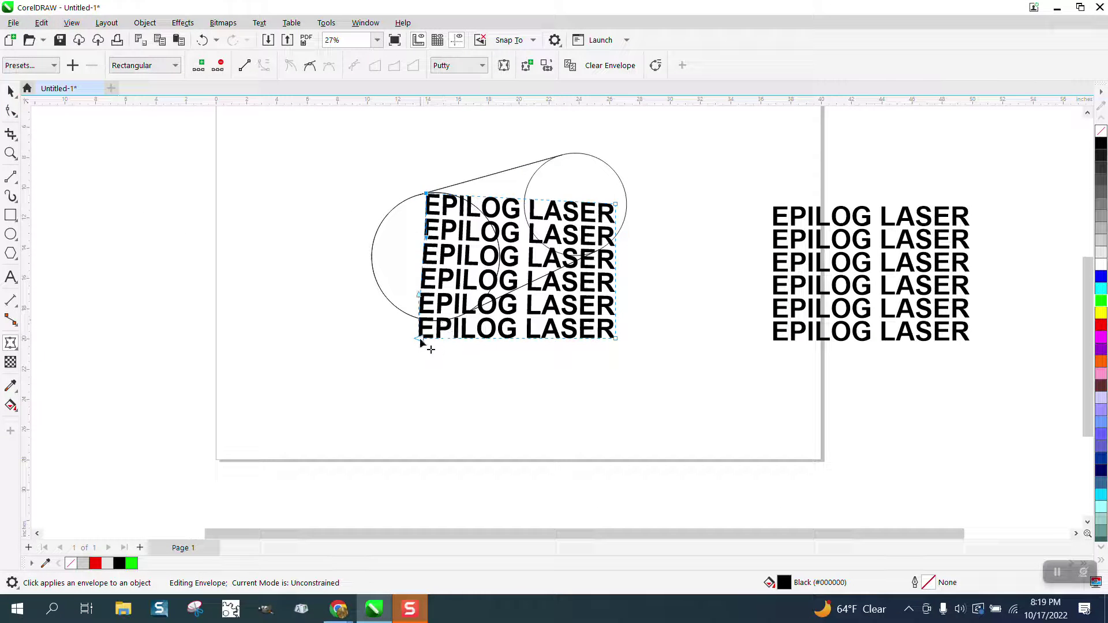
pyautogui.moveTo(420, 341); pyautogui.dragTo(459, 317)
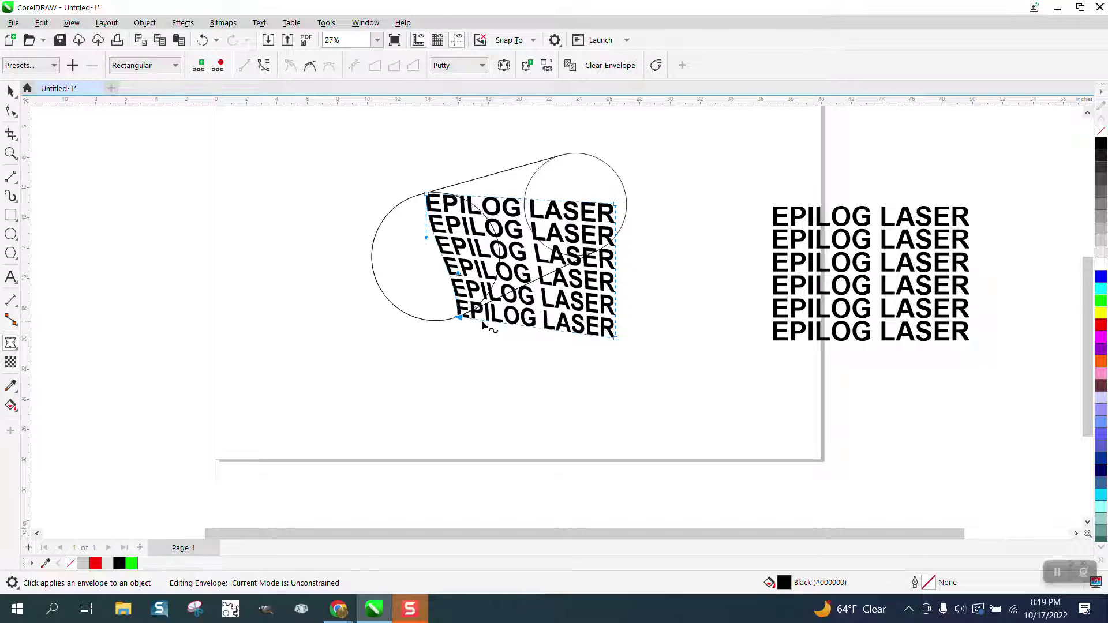
pyautogui.moveTo(615, 206); pyautogui.dragTo(555, 157)
pyautogui.moveTo(615, 339); pyautogui.dragTo(600, 255)
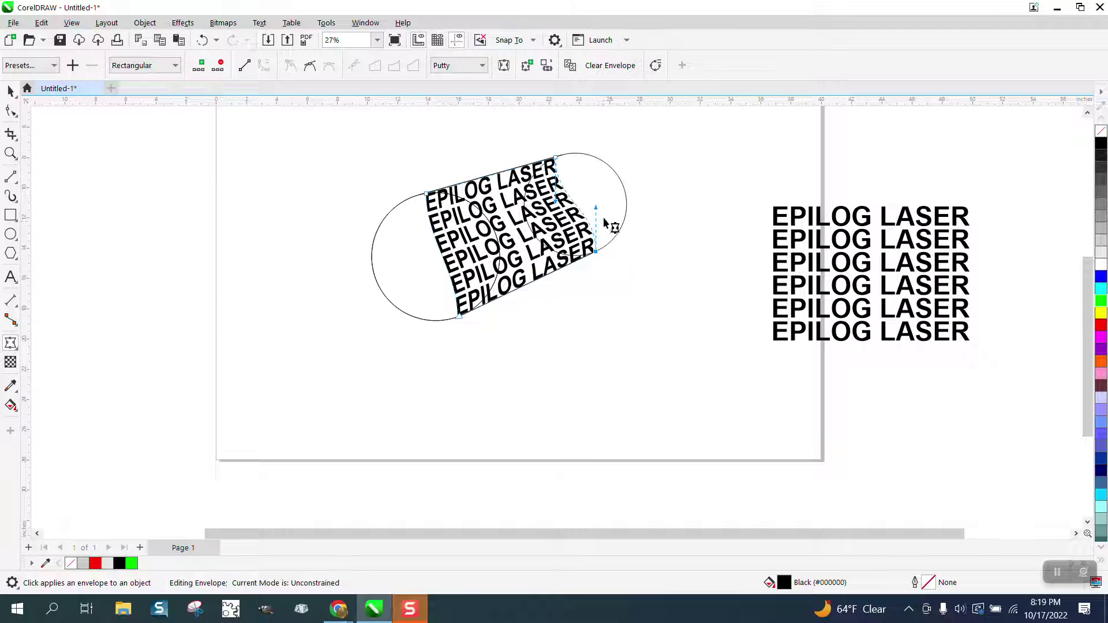
# Bend the envelope's right side with its curve handles so it follows the outer arc of the smaller circle.
pyautogui.moveTo(597, 206); pyautogui.dragTo(660, 189)
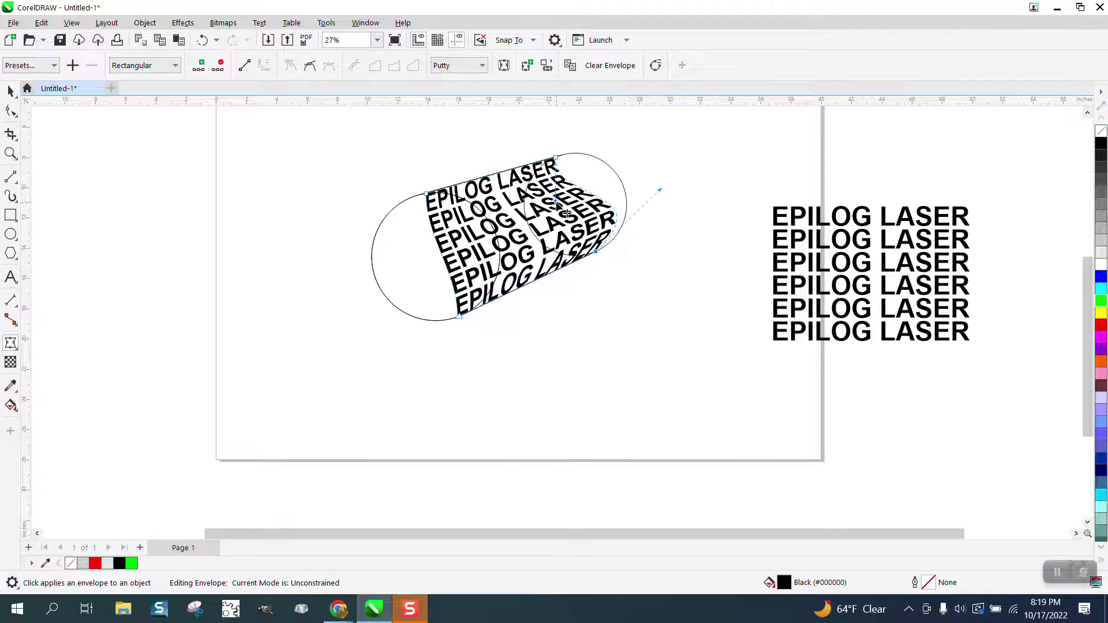
pyautogui.moveTo(565, 214); pyautogui.dragTo(609, 143)
pyautogui.moveTo(660, 190); pyautogui.dragTo(663, 212)
pyautogui.moveTo(609, 143); pyautogui.dragTo(613, 139)
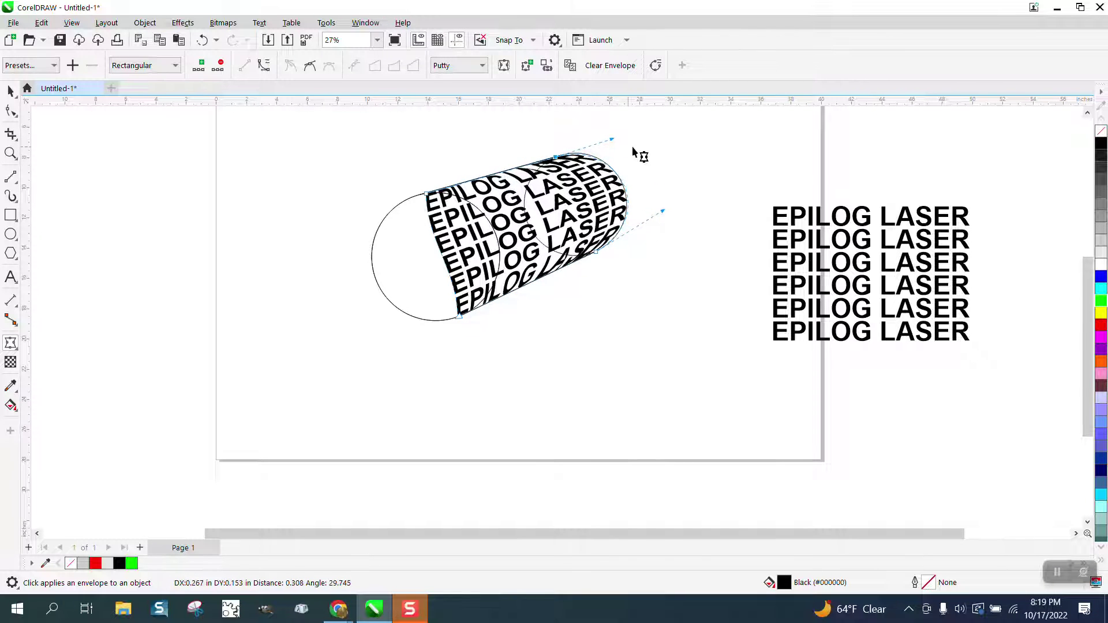
# Bend the envelope's left side with its curve handles so it follows the right arc of the larger circle.
pyautogui.click(427, 193)
pyautogui.moveTo(428, 238); pyautogui.dragTo(523, 208)
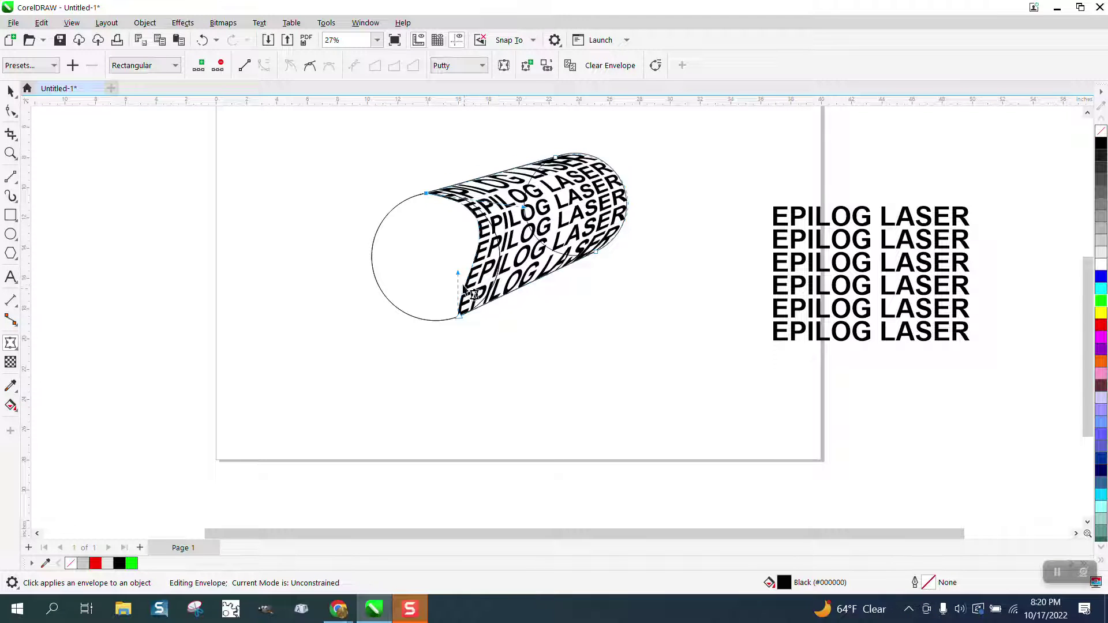
pyautogui.moveTo(459, 276); pyautogui.dragTo(519, 284)
# Refine both curve handles of the envelope's left side to match the larger circle's edge more closely.
pyautogui.click(10, 153)
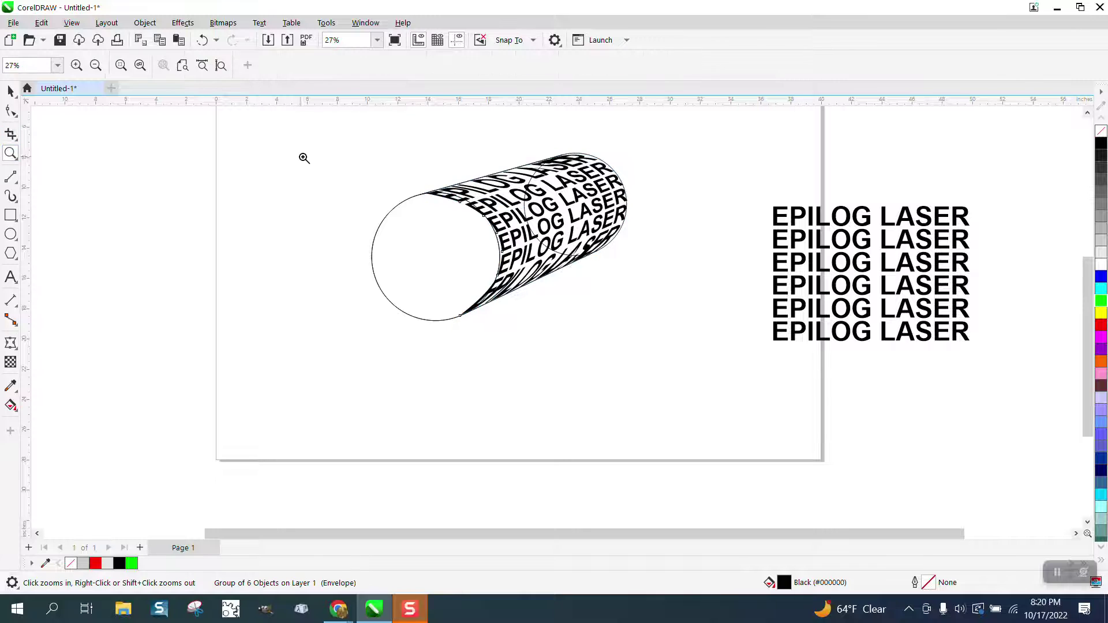
pyautogui.moveTo(678, 351); pyautogui.dragTo(378, 166)
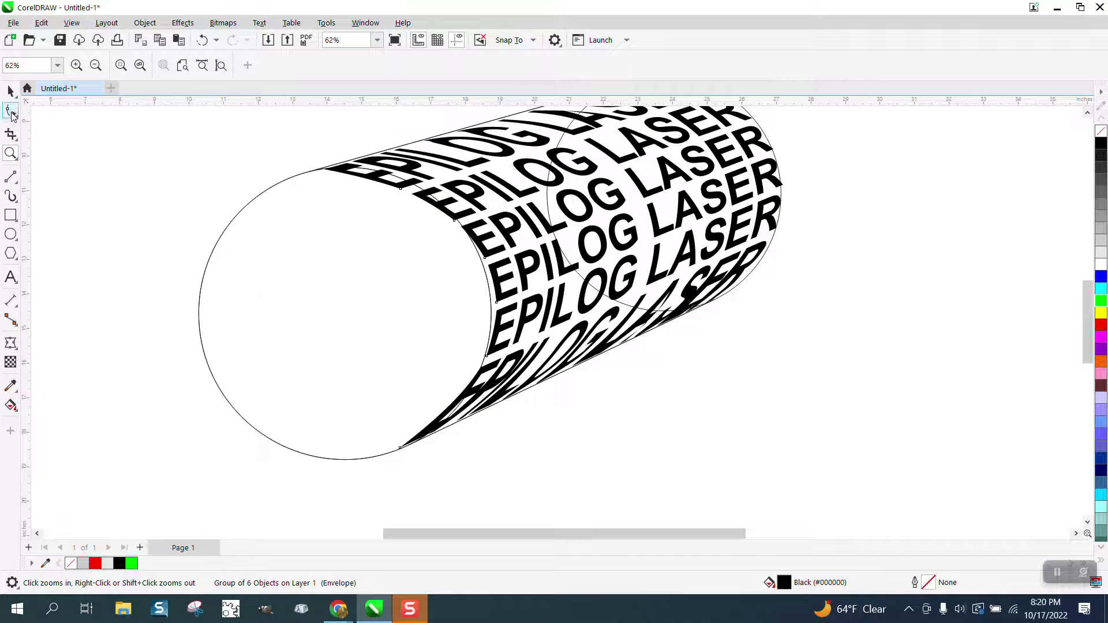
pyautogui.click(11, 112)
pyautogui.click(322, 169)
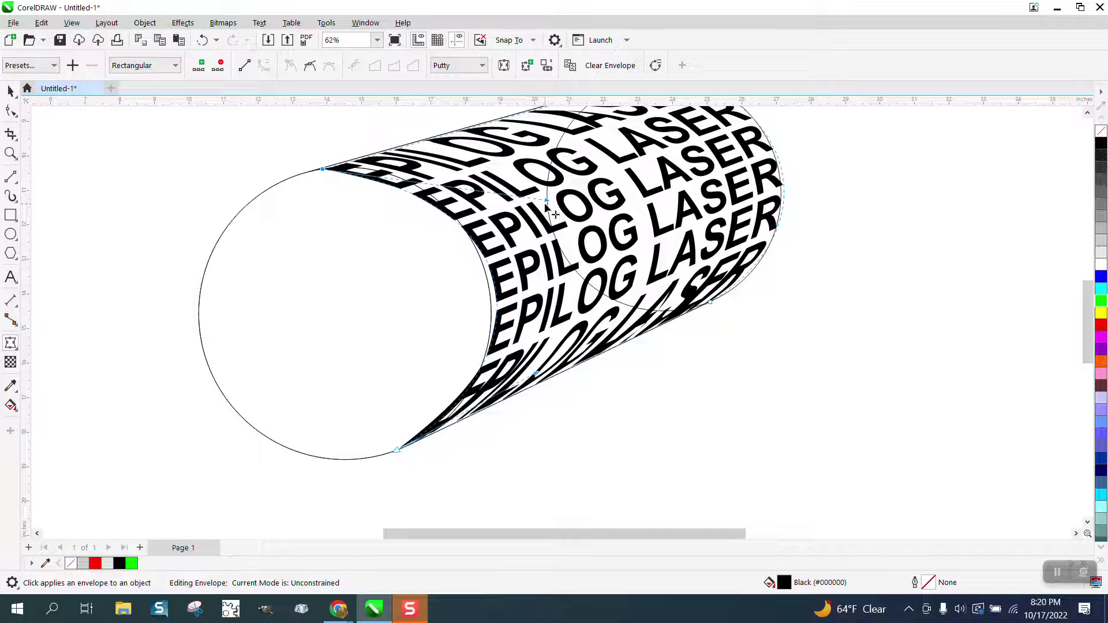
pyautogui.moveTo(544, 202); pyautogui.dragTo(513, 156)
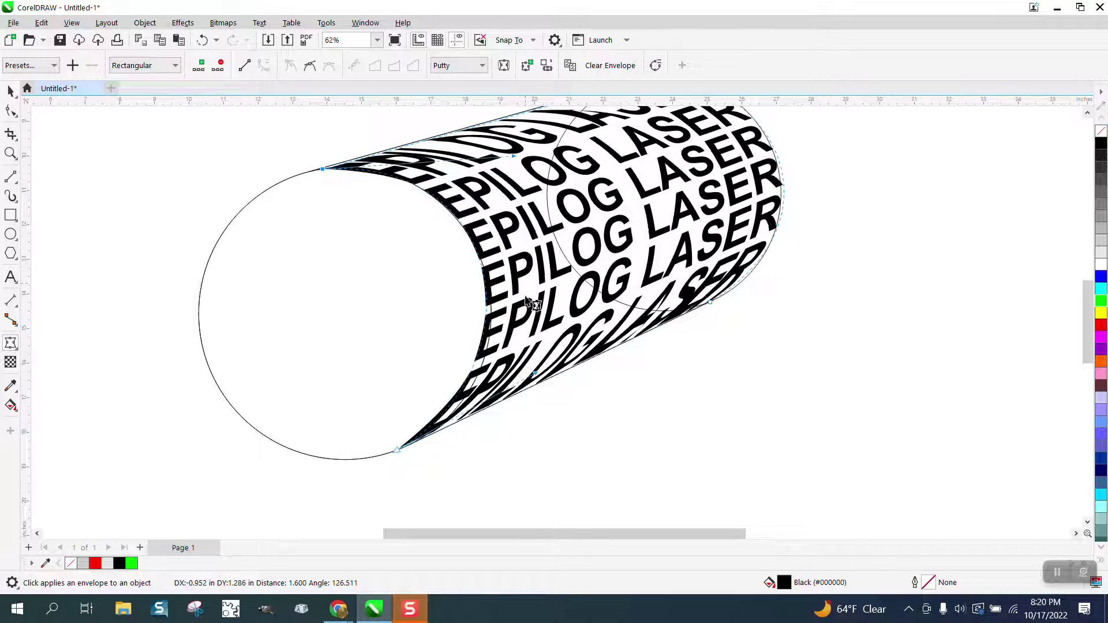
pyautogui.moveTo(535, 375); pyautogui.dragTo(551, 393)
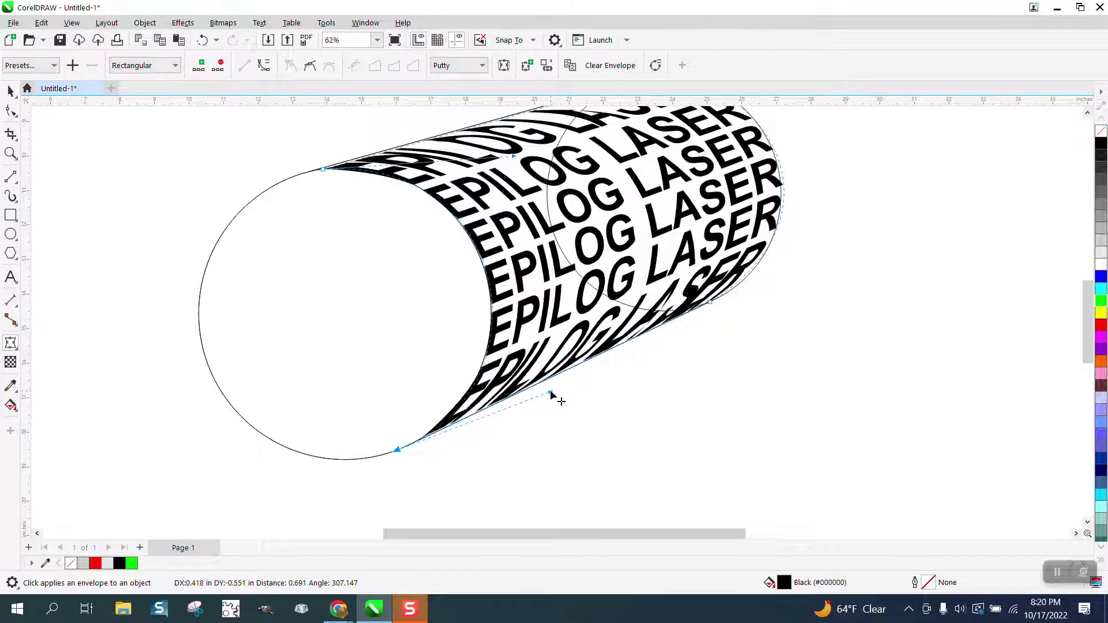
# Move the warped text off the page's left side and bring the flat text copy onto the page below the cylinder.
pyautogui.scroll(-3, 366, 300)
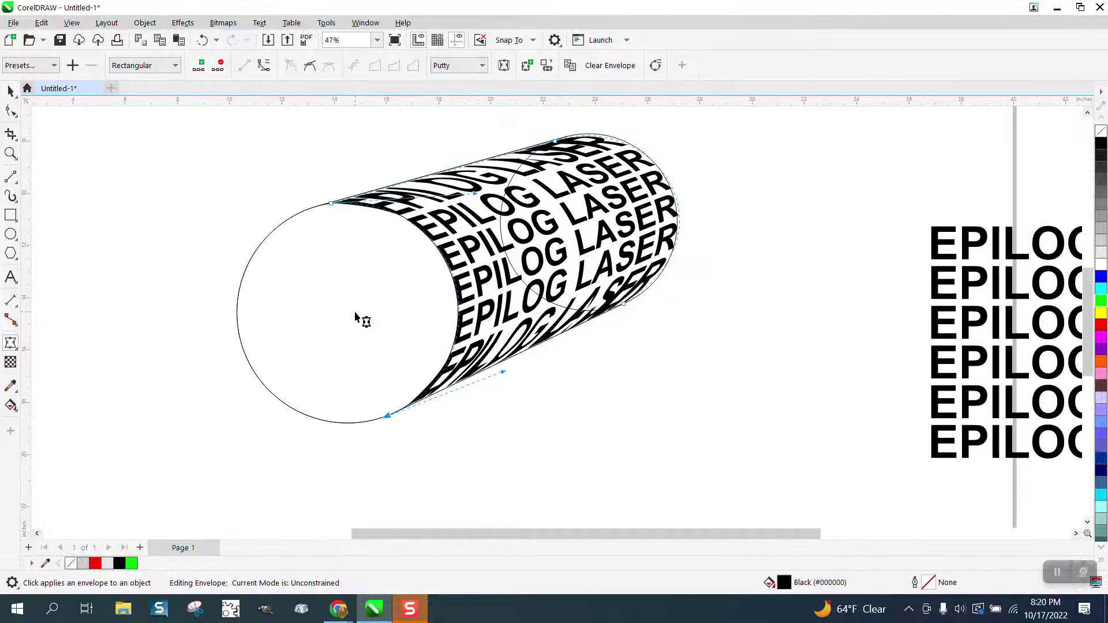
pyautogui.click(10, 91)
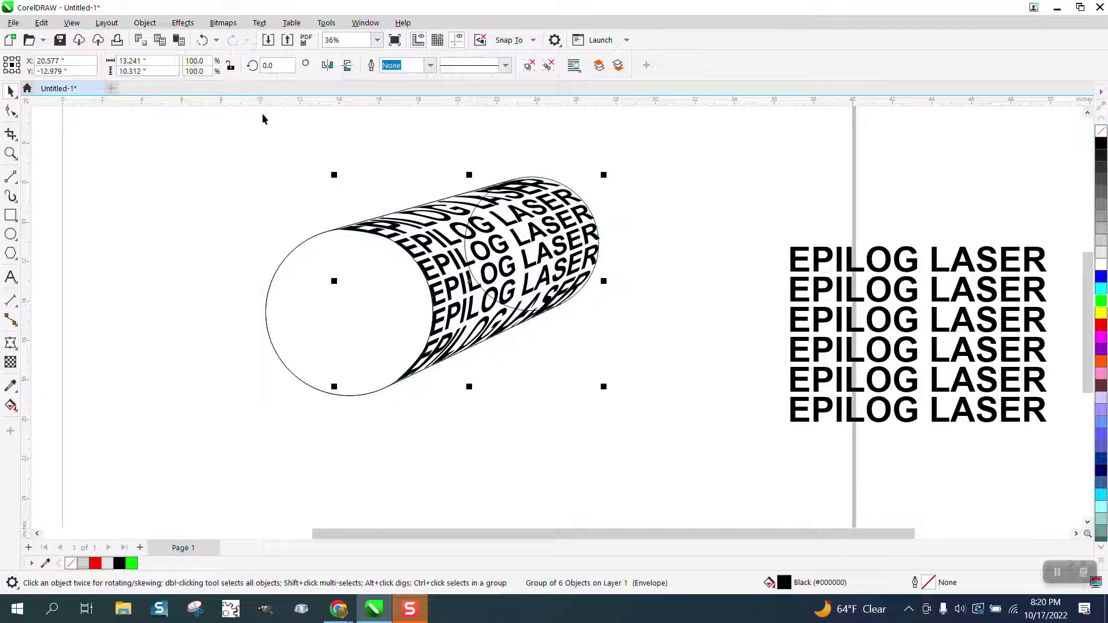
pyautogui.scroll(-2, 674, 216)
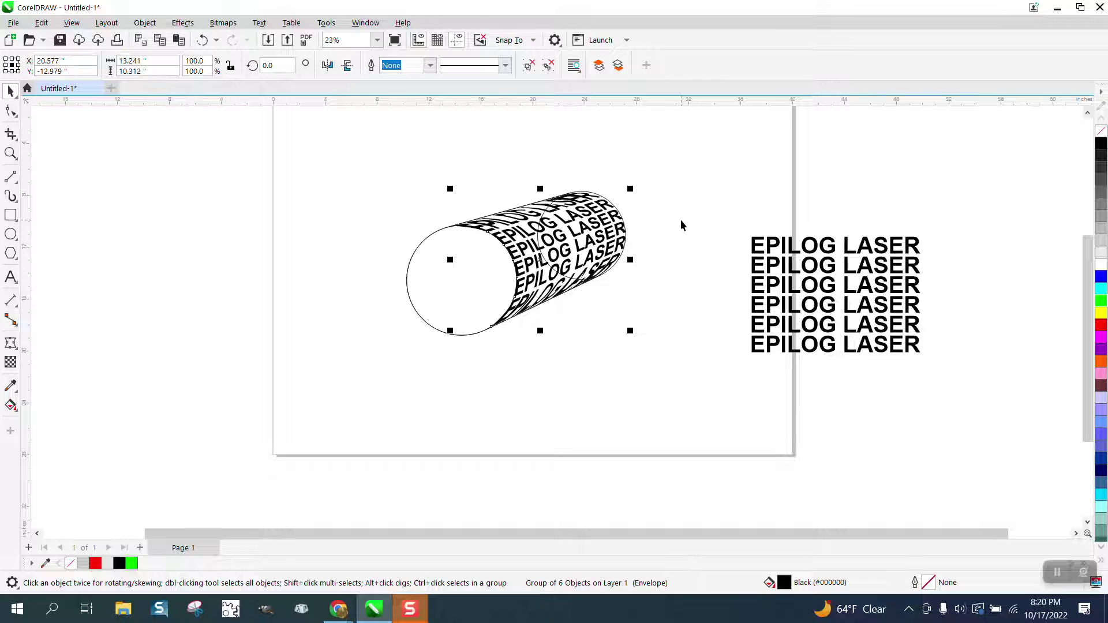
pyautogui.press('Left')
pyautogui.press('Left')
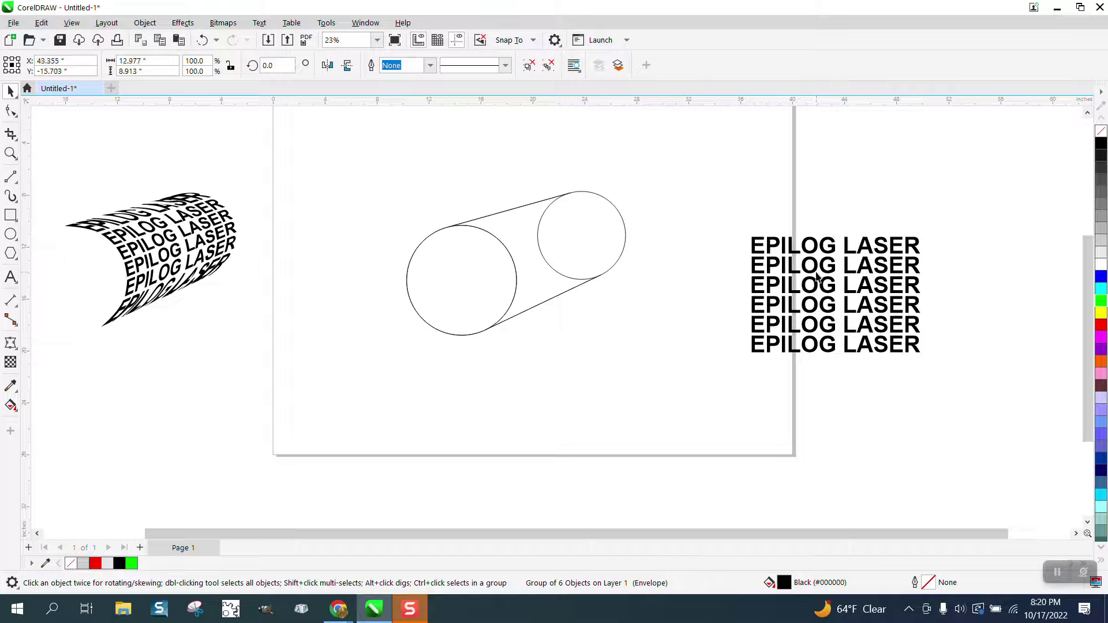
pyautogui.click(820, 277)
pyautogui.moveTo(820, 277); pyautogui.dragTo(648, 345)
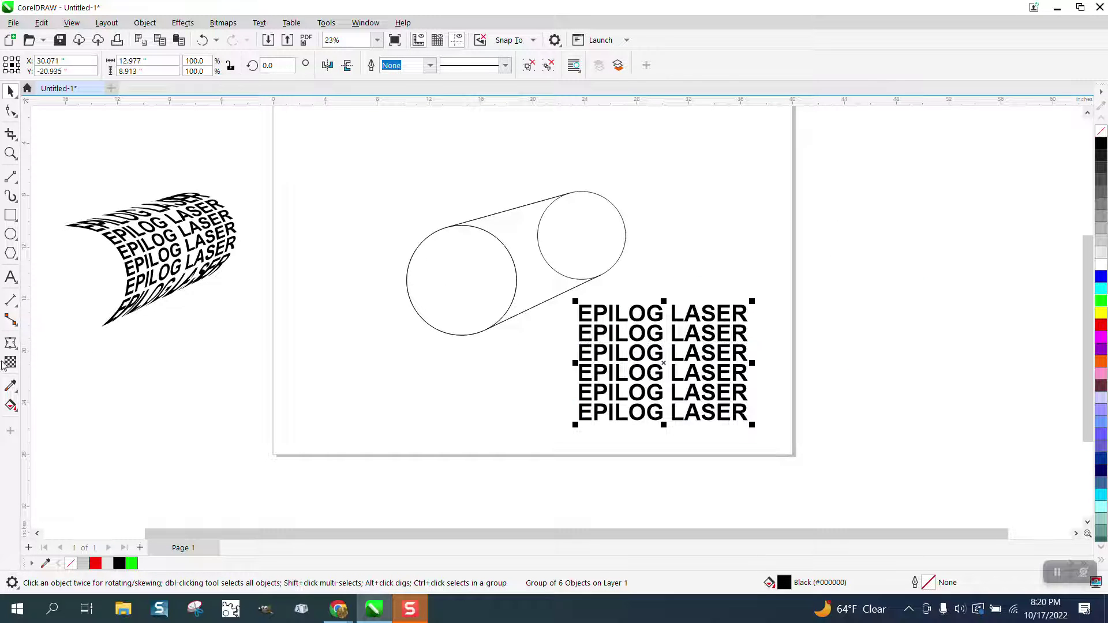
# Apply an envelope to the flat EPILOG LASER text block and remove its midpoint nodes, leaving only the corners.
pyautogui.click(11, 343)
pyautogui.click(15, 353)
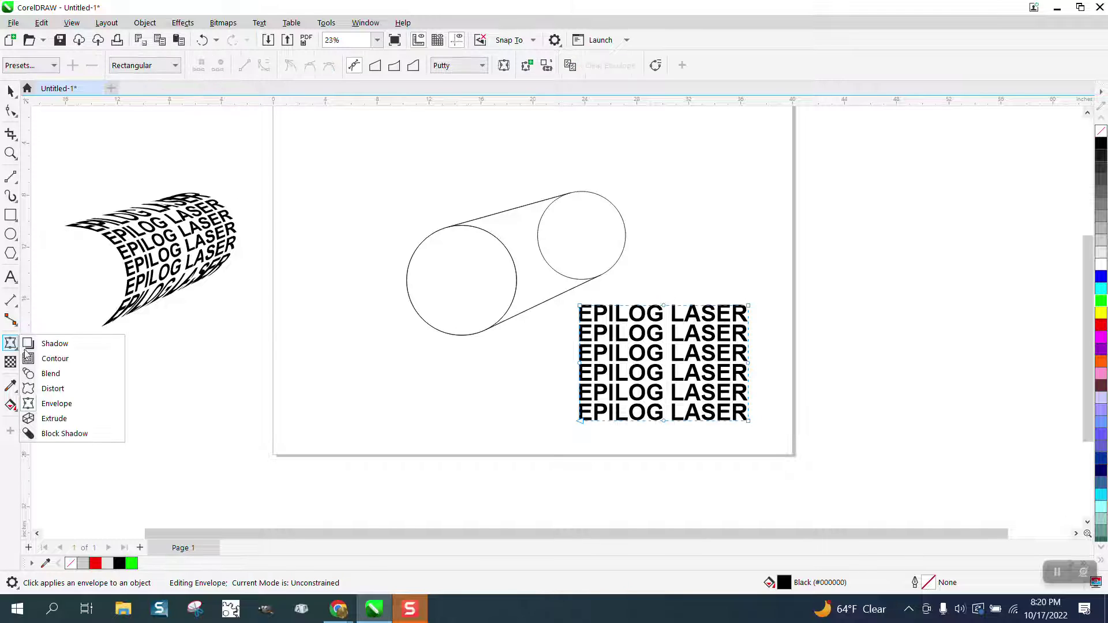
pyautogui.click(68, 406)
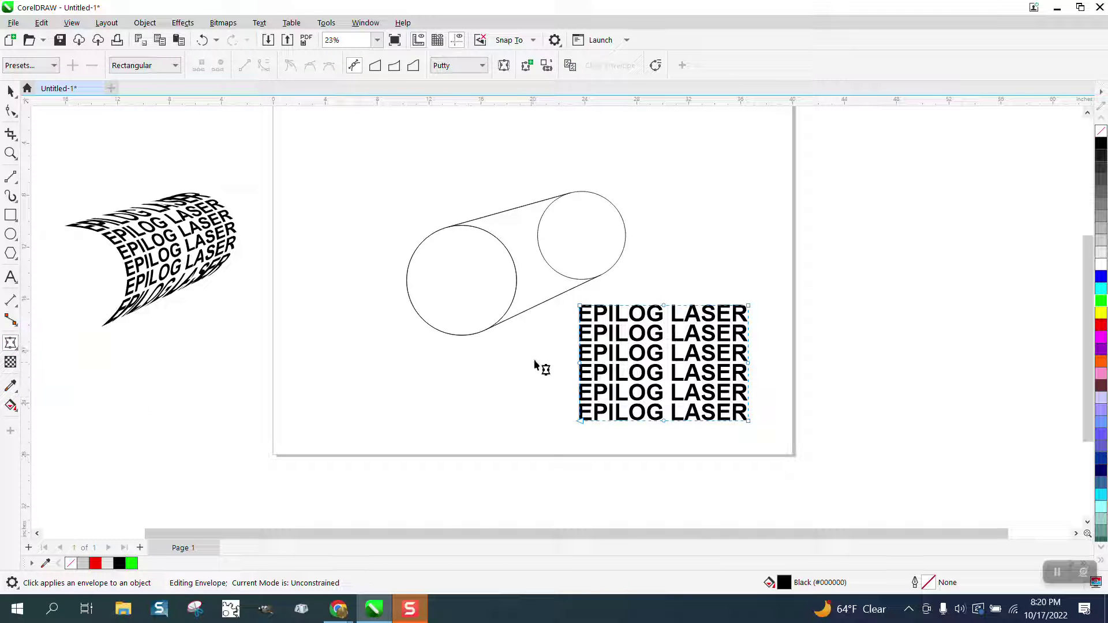
pyautogui.moveTo(554, 340); pyautogui.dragTo(750, 381)
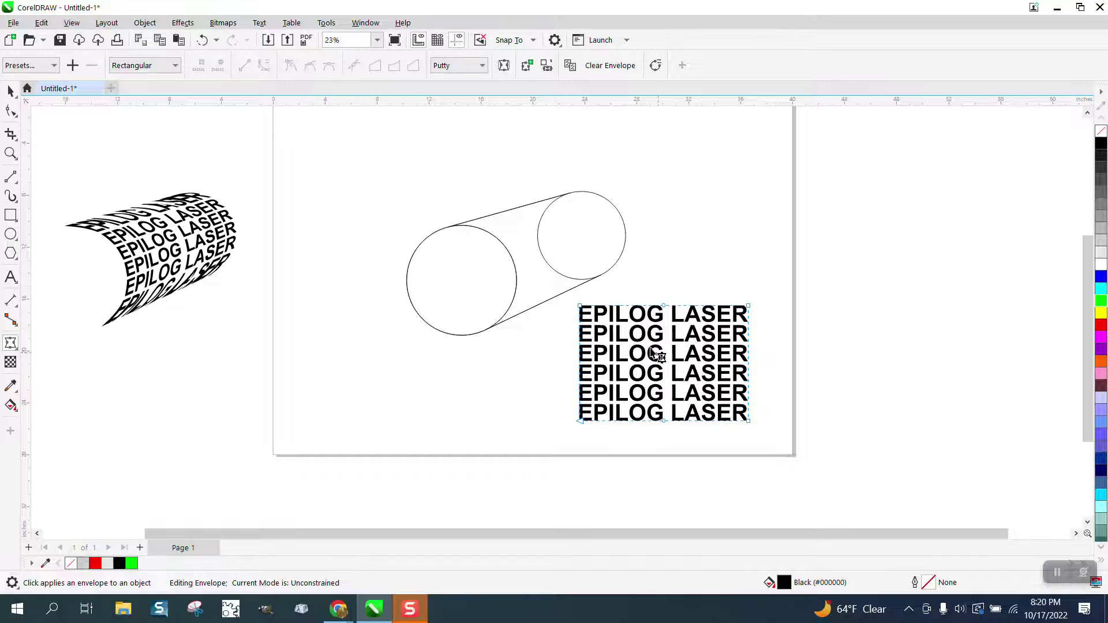
# Convert the lower and upper sides of the text block's envelope to straight lines.
pyautogui.click(641, 421)
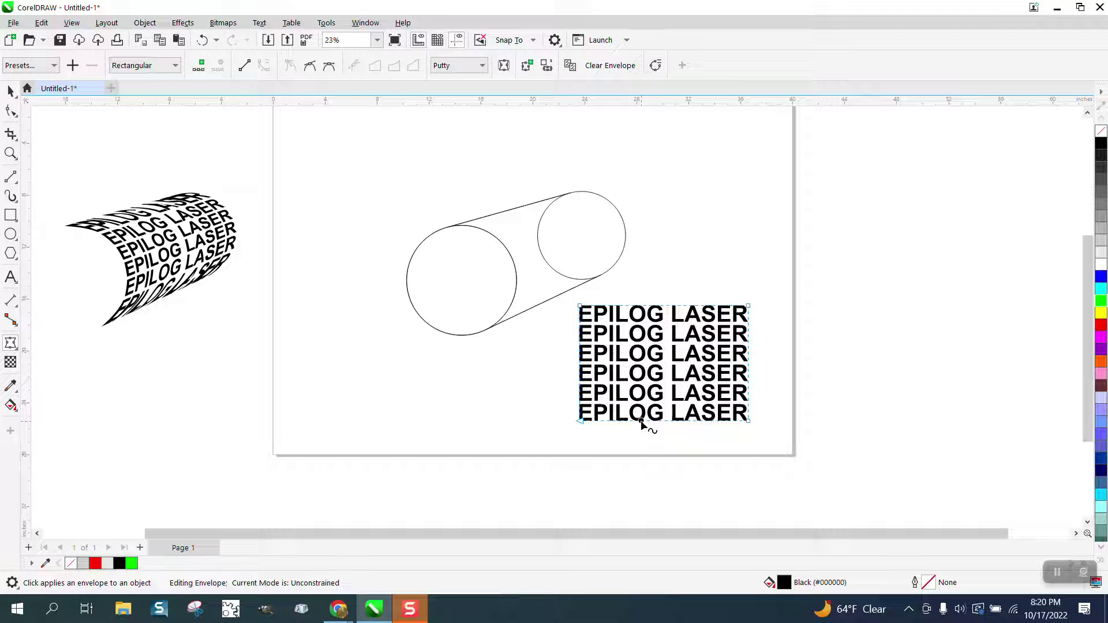
pyautogui.click(250, 68)
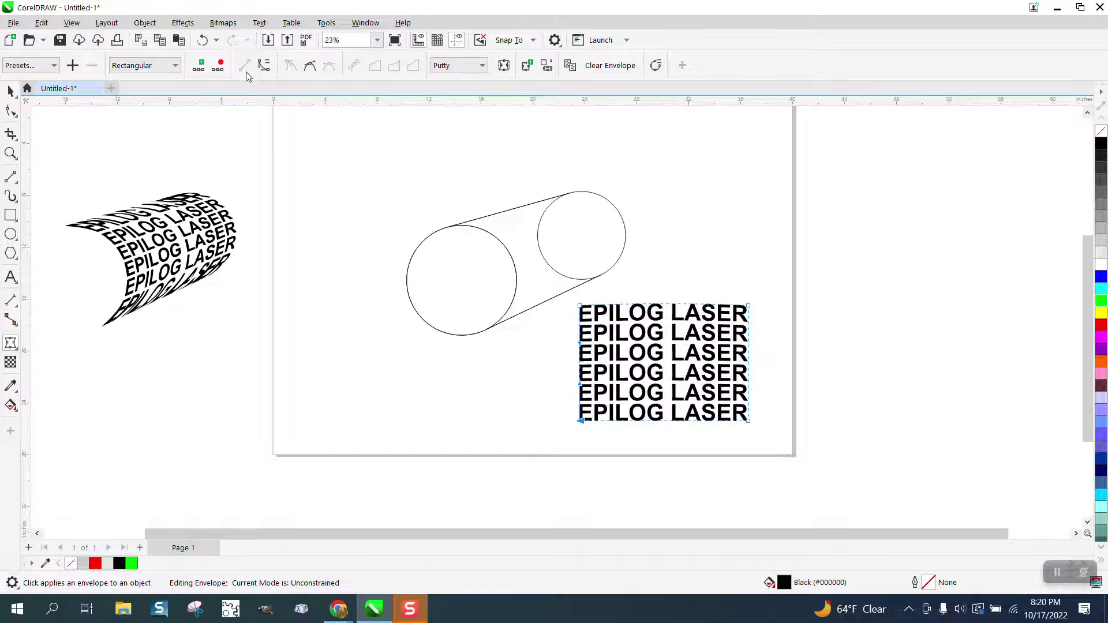
pyautogui.click(208, 45)
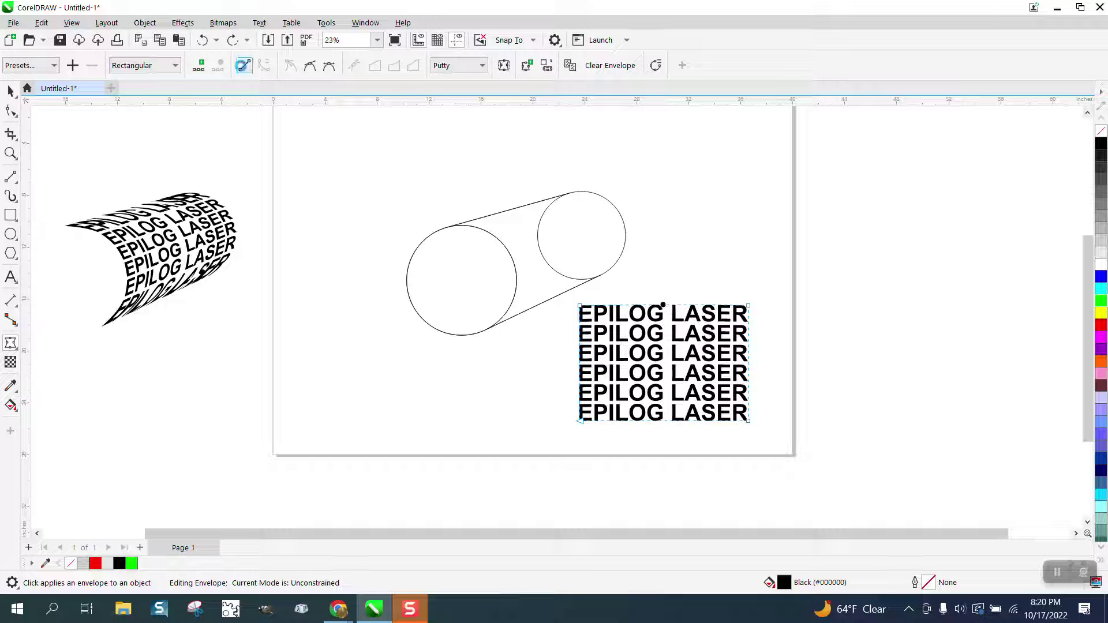
pyautogui.click(244, 65)
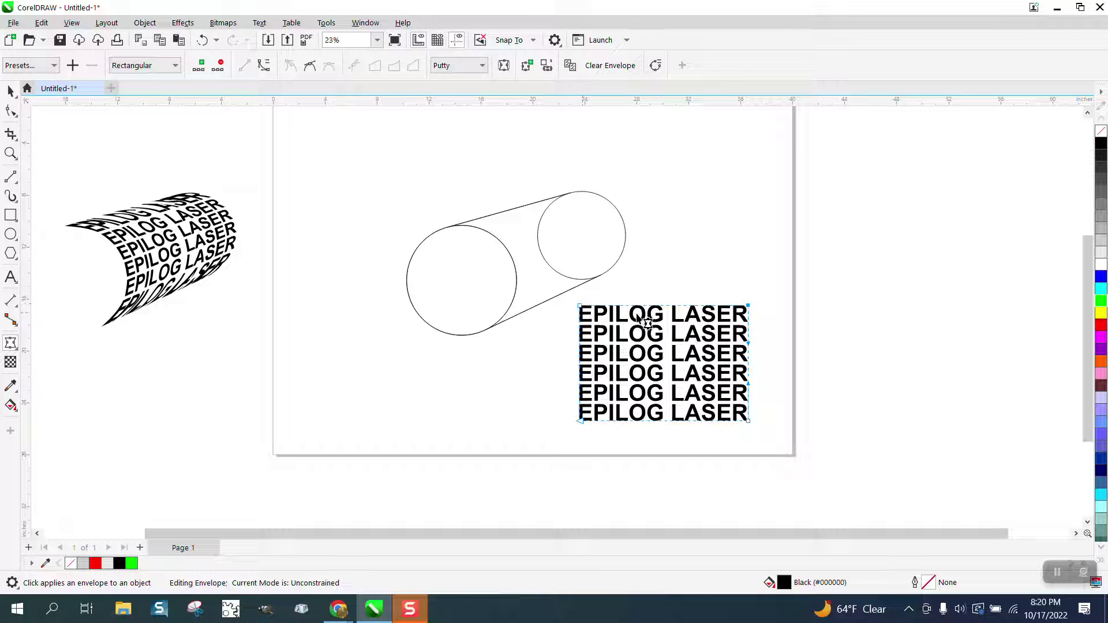
# Move the envelope's four corner nodes onto the ends of the cylinder's two straight side lines.
pyautogui.moveTo(583, 309); pyautogui.dragTo(451, 226)
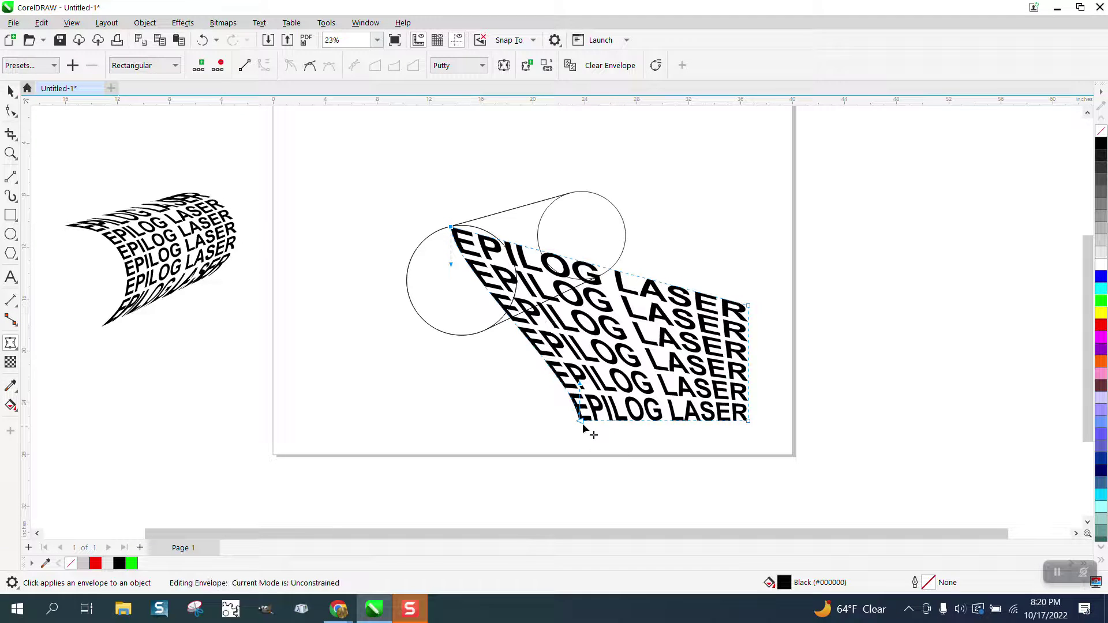
pyautogui.moveTo(580, 420); pyautogui.dragTo(479, 336)
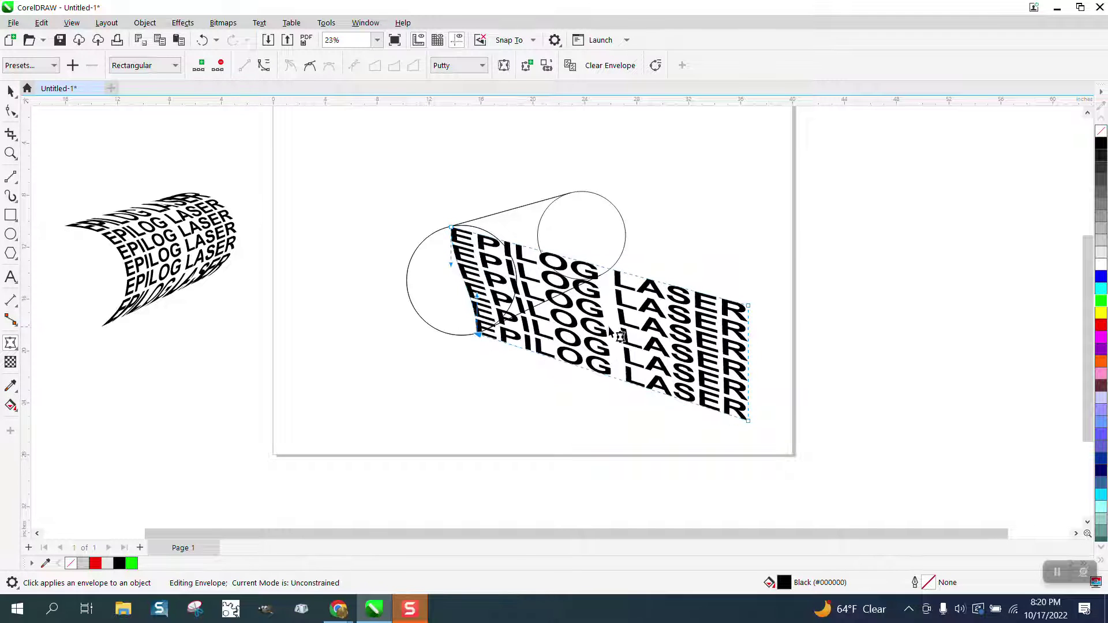
pyautogui.moveTo(748, 304); pyautogui.dragTo(567, 195)
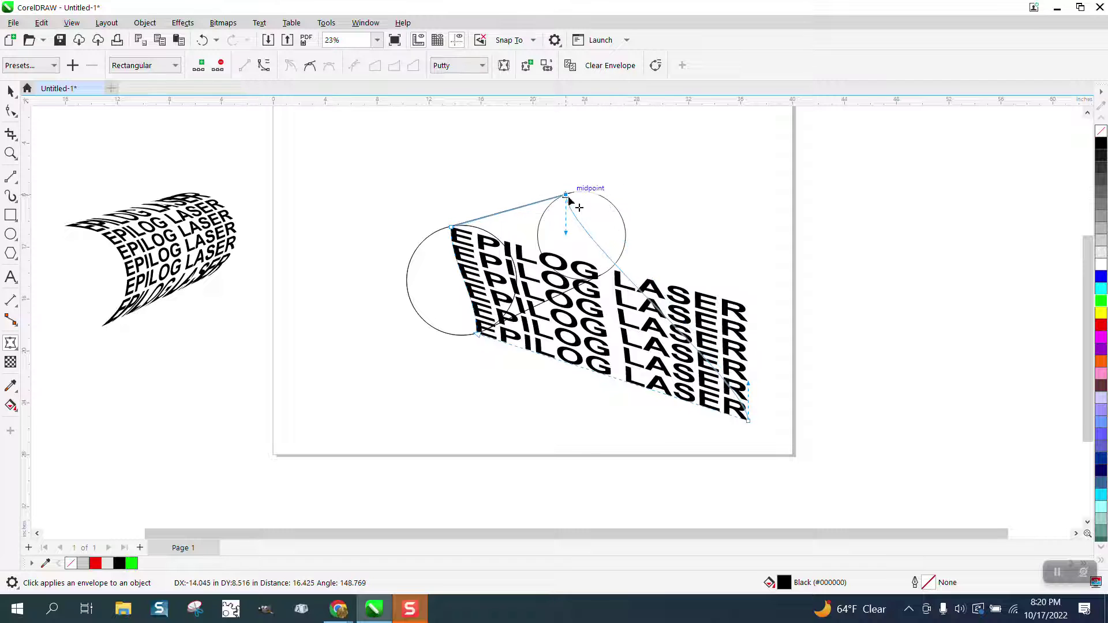
pyautogui.moveTo(753, 427); pyautogui.dragTo(613, 278)
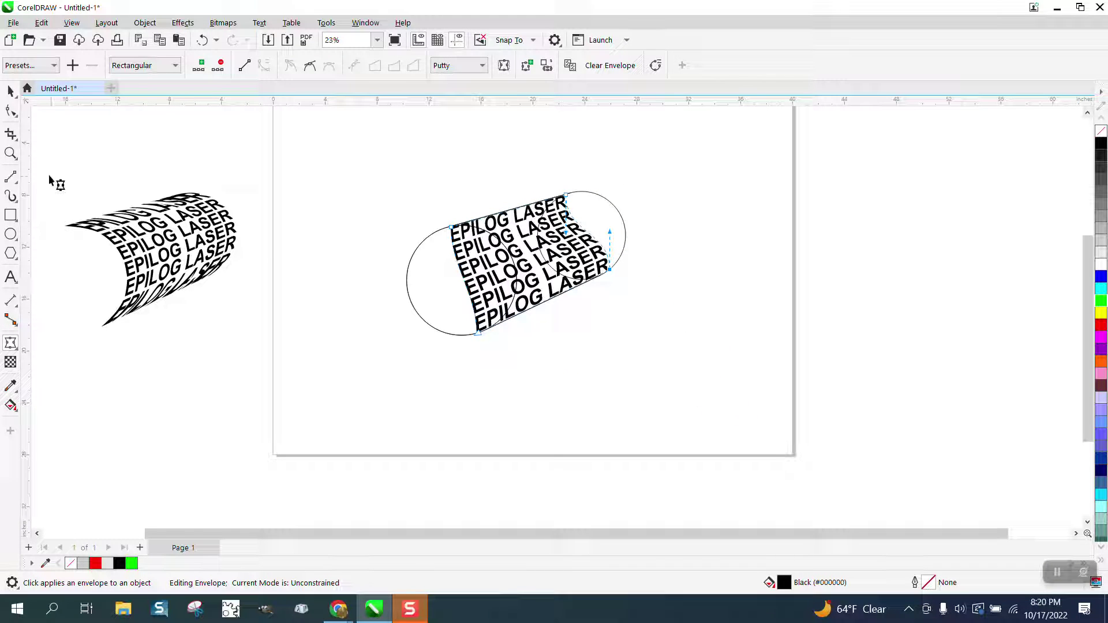
# Bend the envelope's left side with both curve handles so it follows the outer left arc of the larger circle.
pyautogui.click(10, 153)
pyautogui.moveTo(386, 196); pyautogui.dragTo(704, 399)
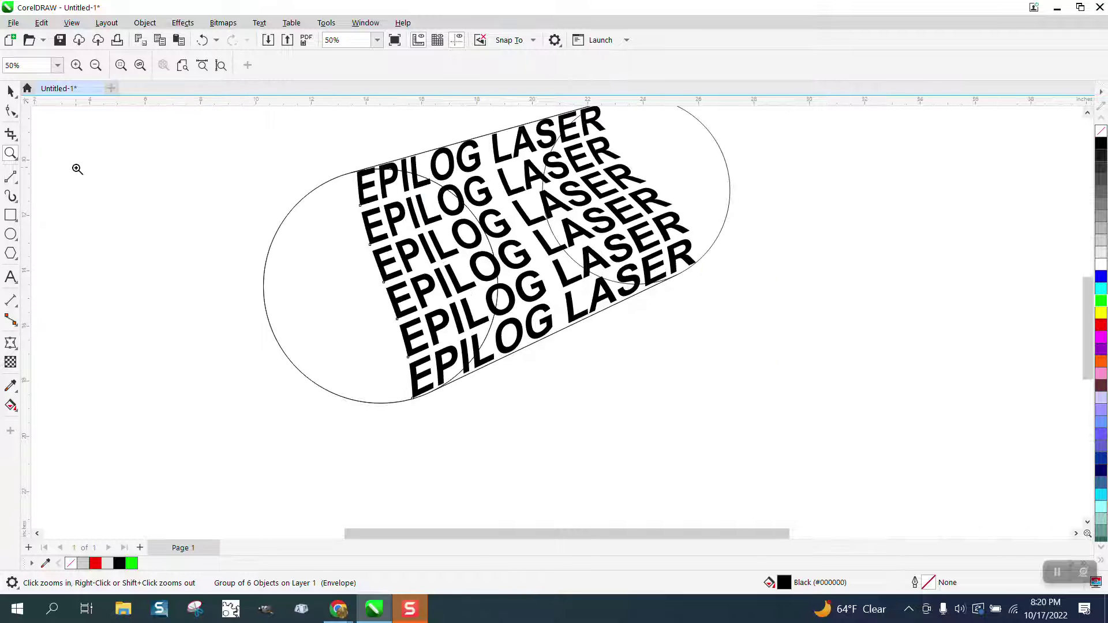
pyautogui.click(6, 90)
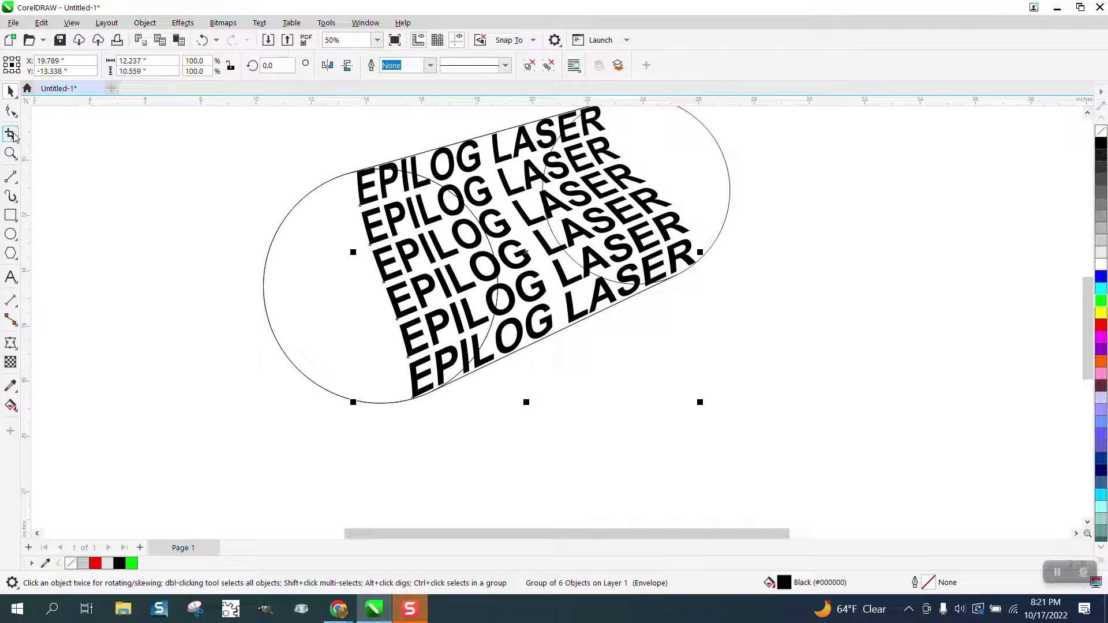
pyautogui.click(10, 111)
pyautogui.click(413, 397)
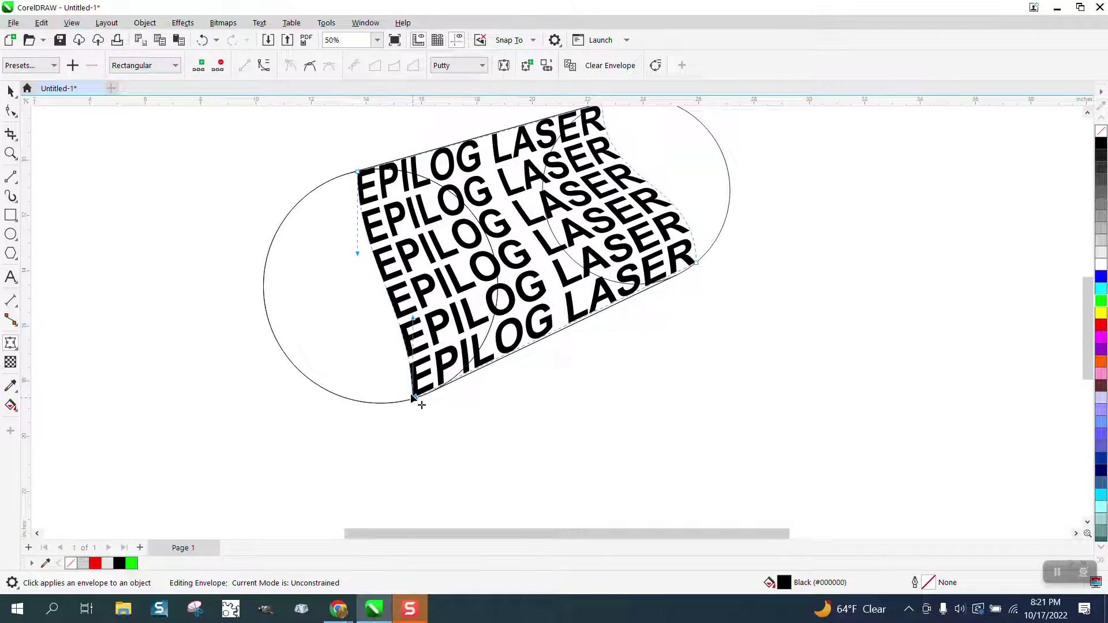
pyautogui.moveTo(413, 318); pyautogui.dragTo(236, 426)
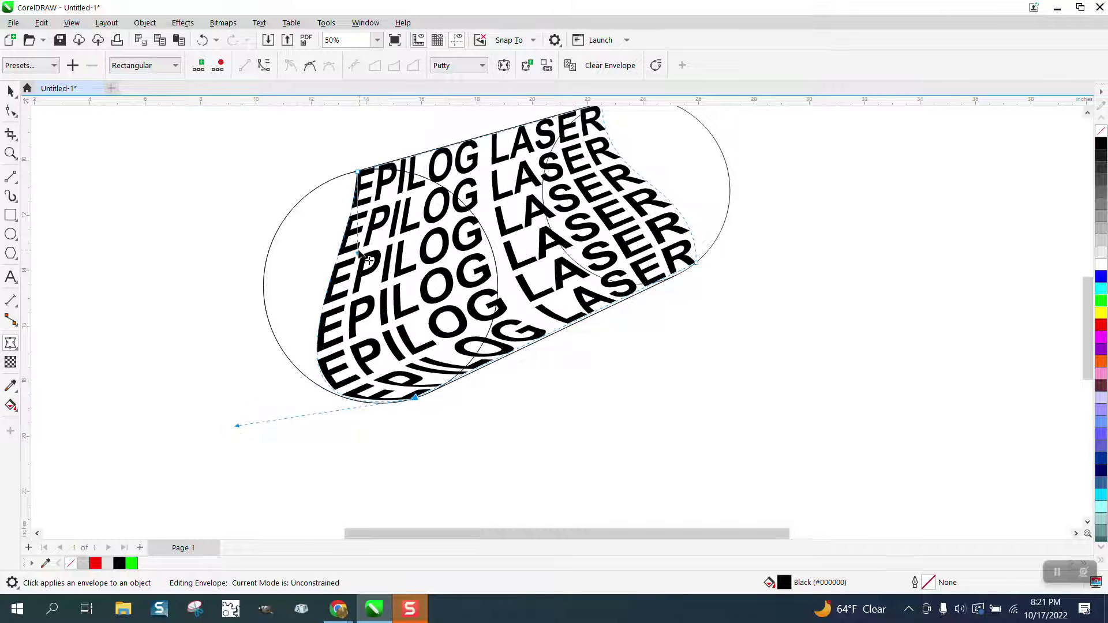
pyautogui.moveTo(358, 252); pyautogui.dragTo(217, 205)
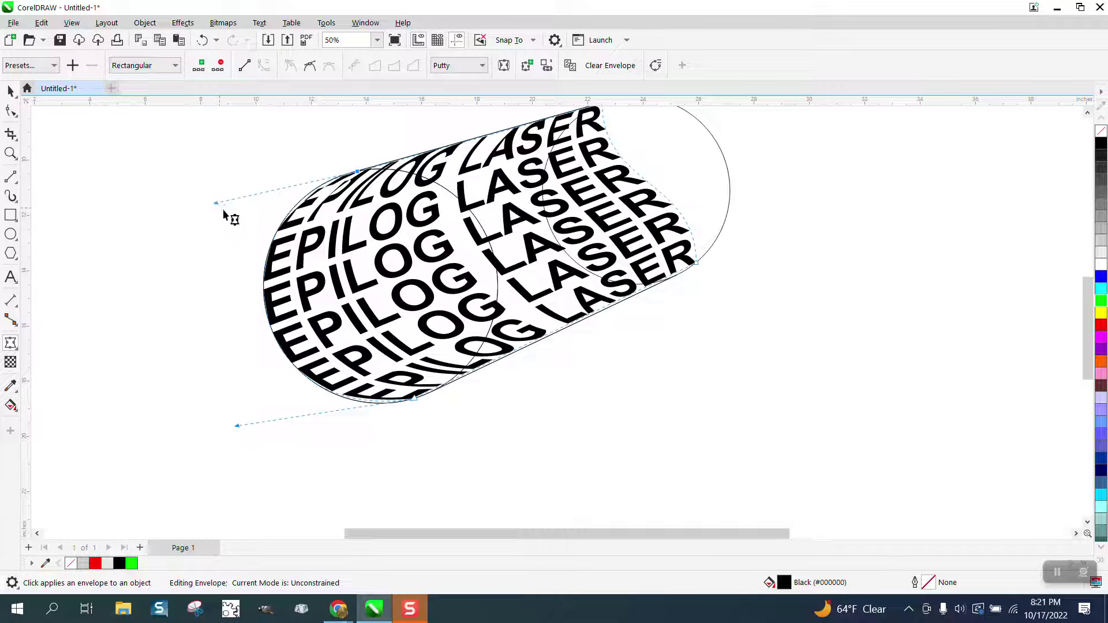
# Move the extruded cylinder outline 30 inches to the right, off the warped text and beyond the page edge.
pyautogui.click(10, 92)
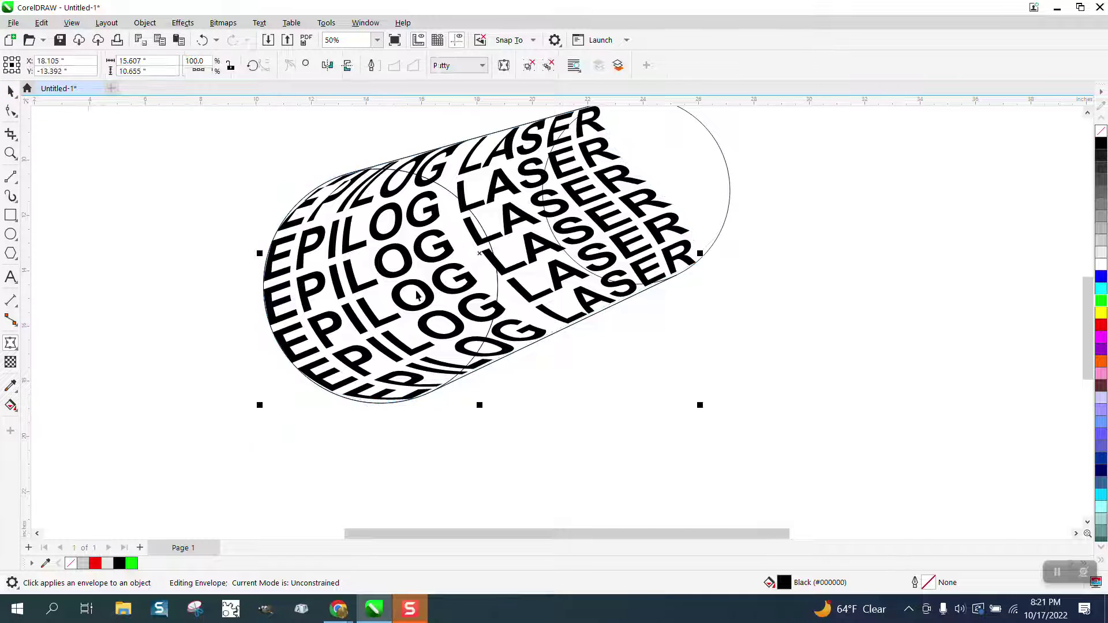
pyautogui.scroll(-1, 453, 317)
pyautogui.click(698, 303)
pyautogui.click(511, 322)
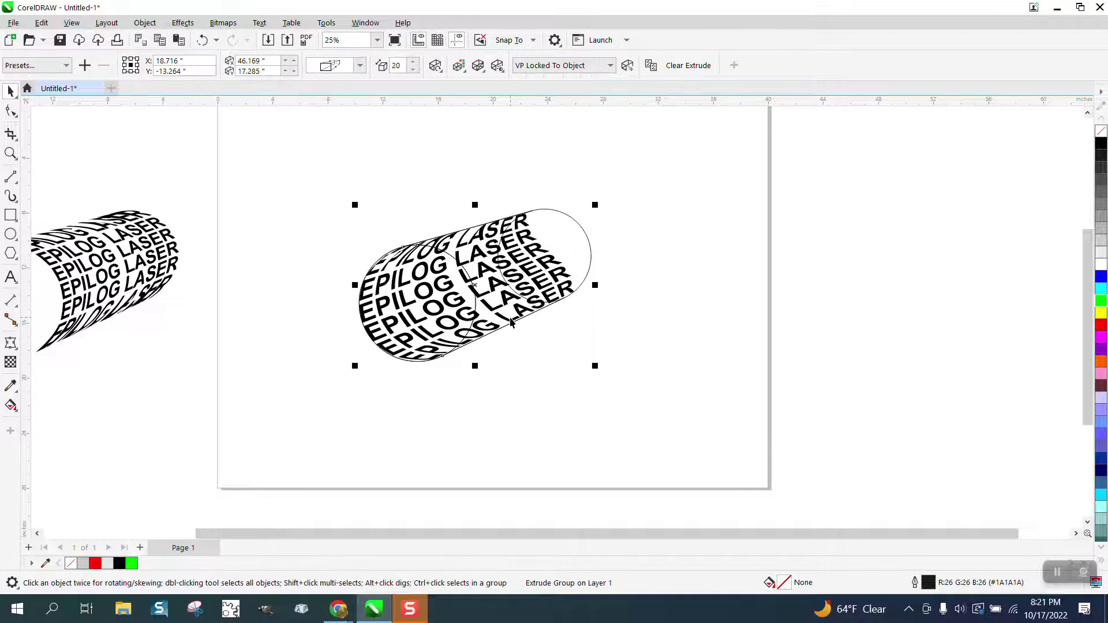
pyautogui.press('Right')
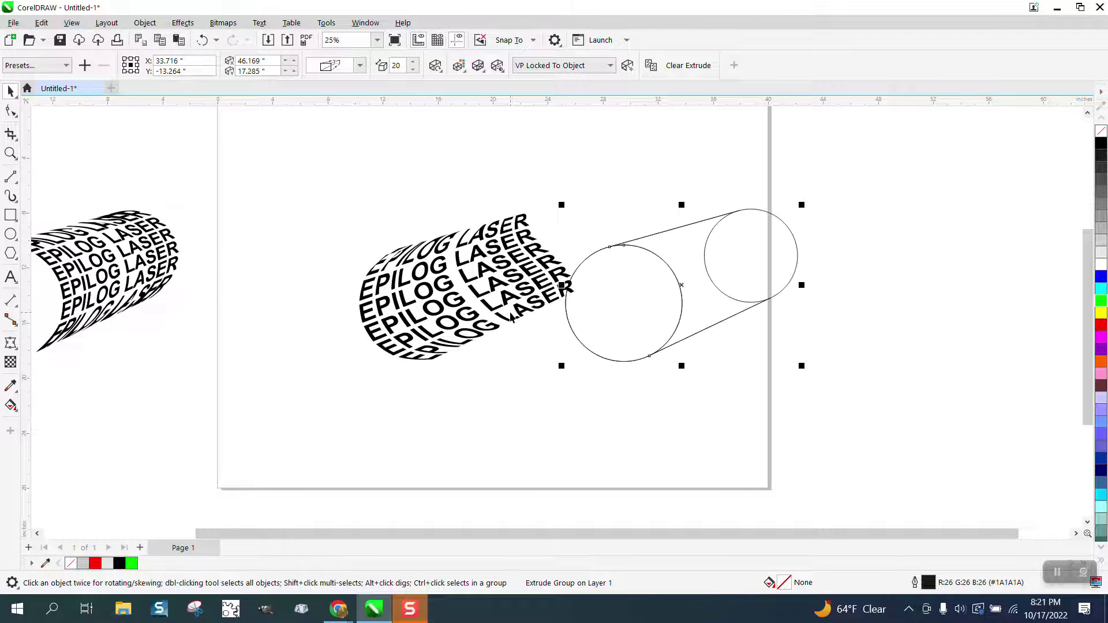
pyautogui.press('Right')
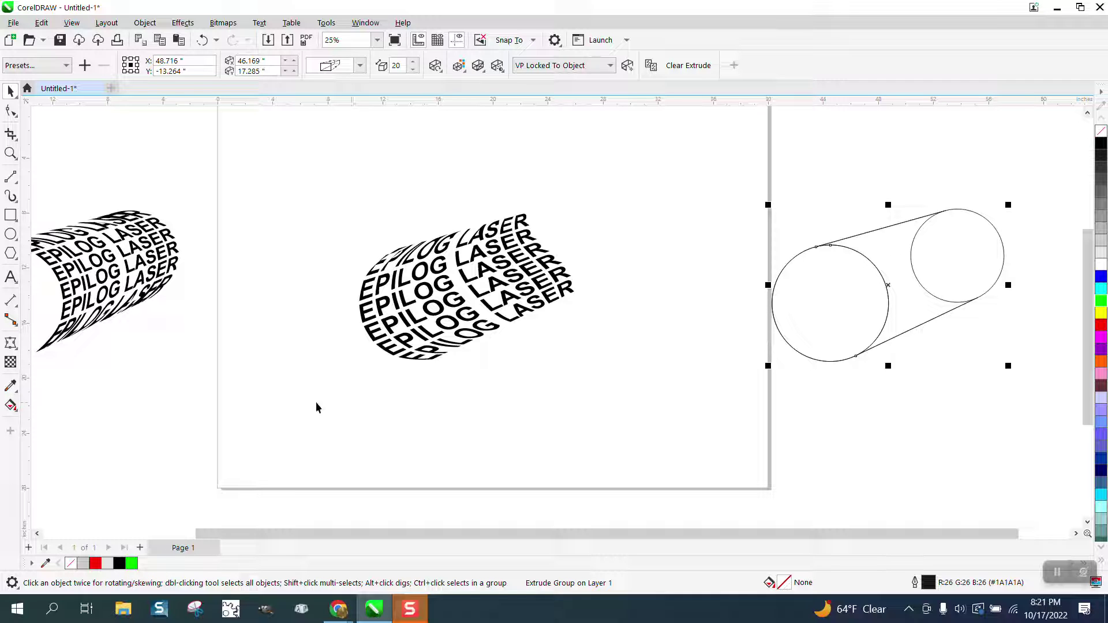
# Try to fill the cylinder's larger circle with blue using Smart Fill, and undo the fill.
pyautogui.click(13, 399)
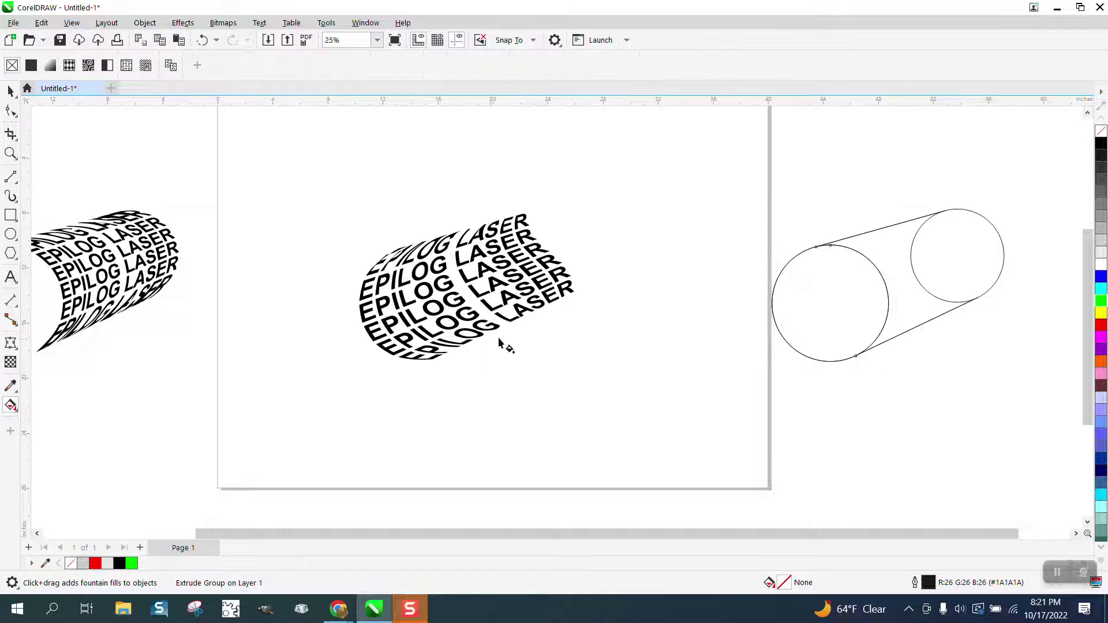
pyautogui.click(16, 410)
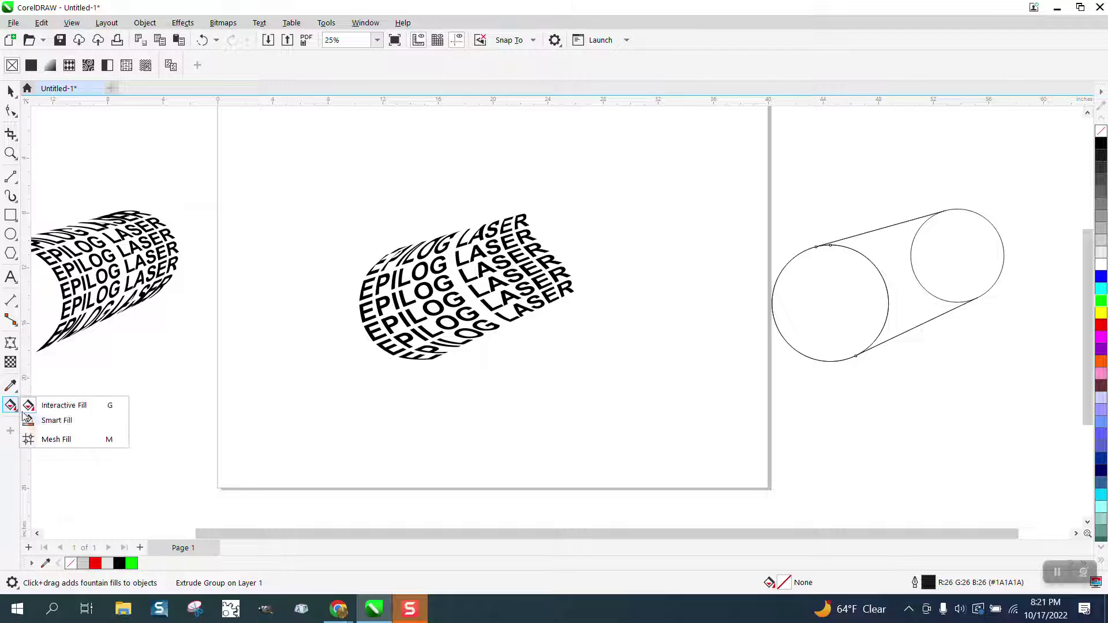
pyautogui.click(63, 421)
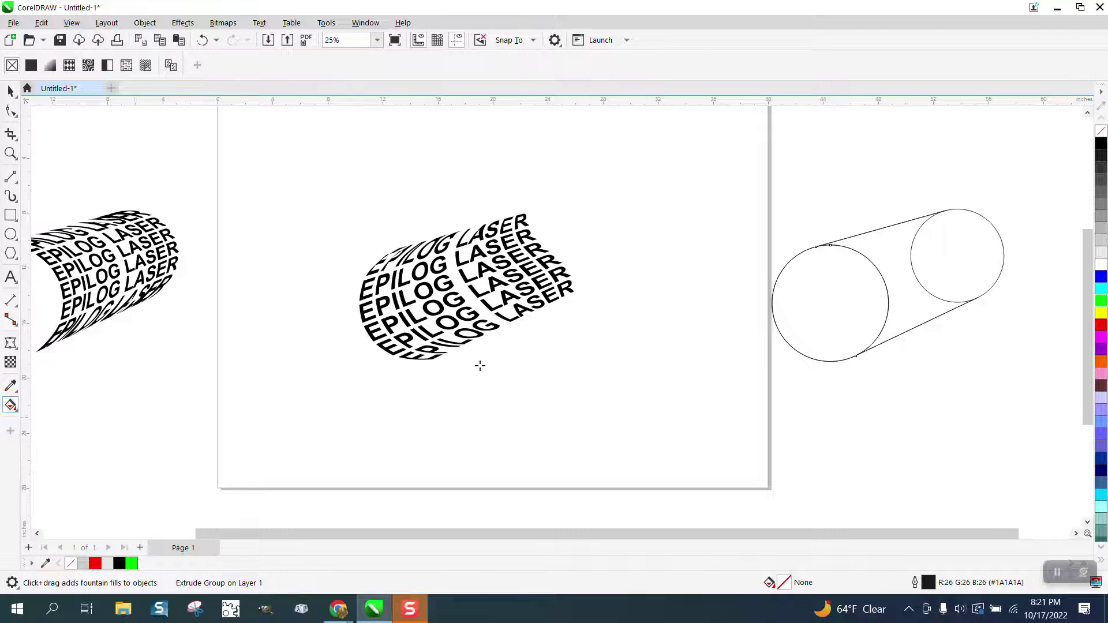
pyautogui.click(813, 320)
pyautogui.click(202, 40)
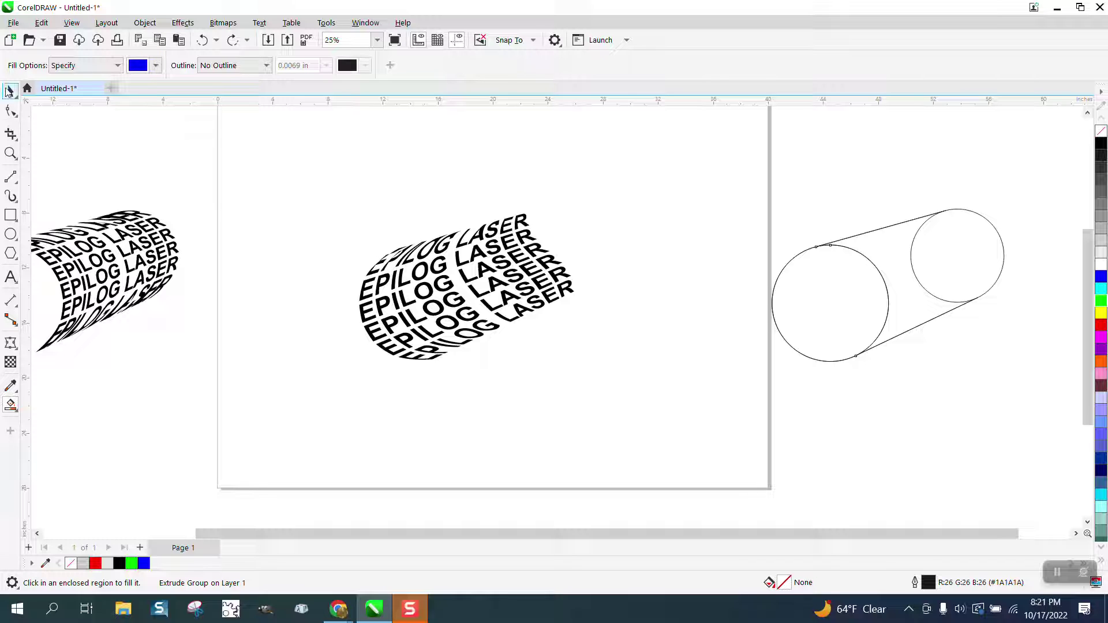
# Break the cylinder's extrude group apart and clear the selection.
pyautogui.click(9, 91)
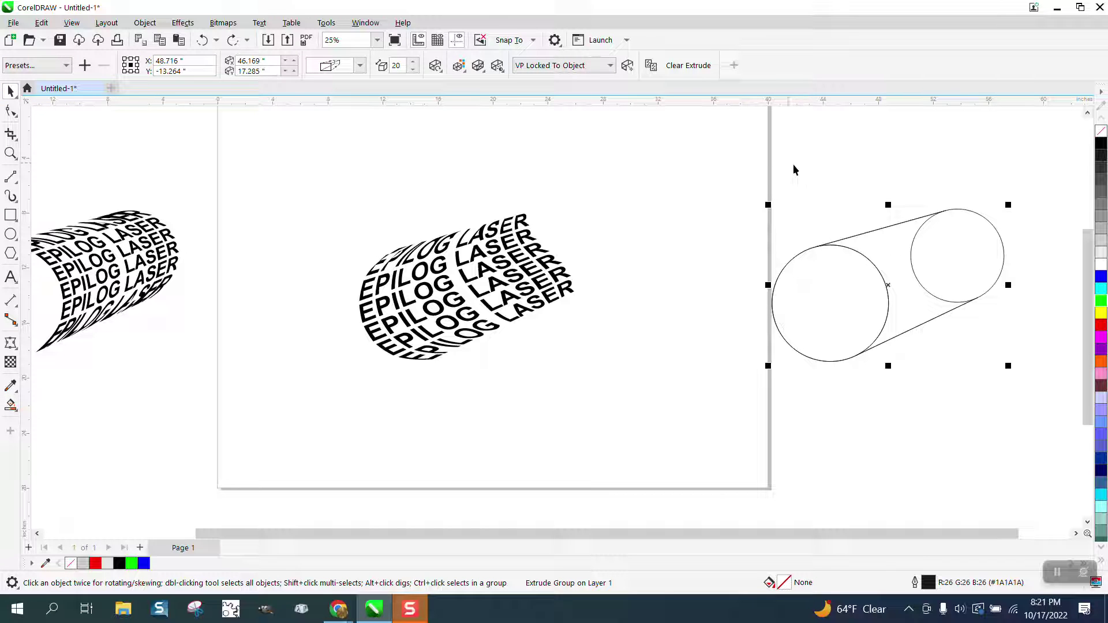
pyautogui.moveTo(739, 160); pyautogui.dragTo(1069, 441)
pyautogui.click(145, 23)
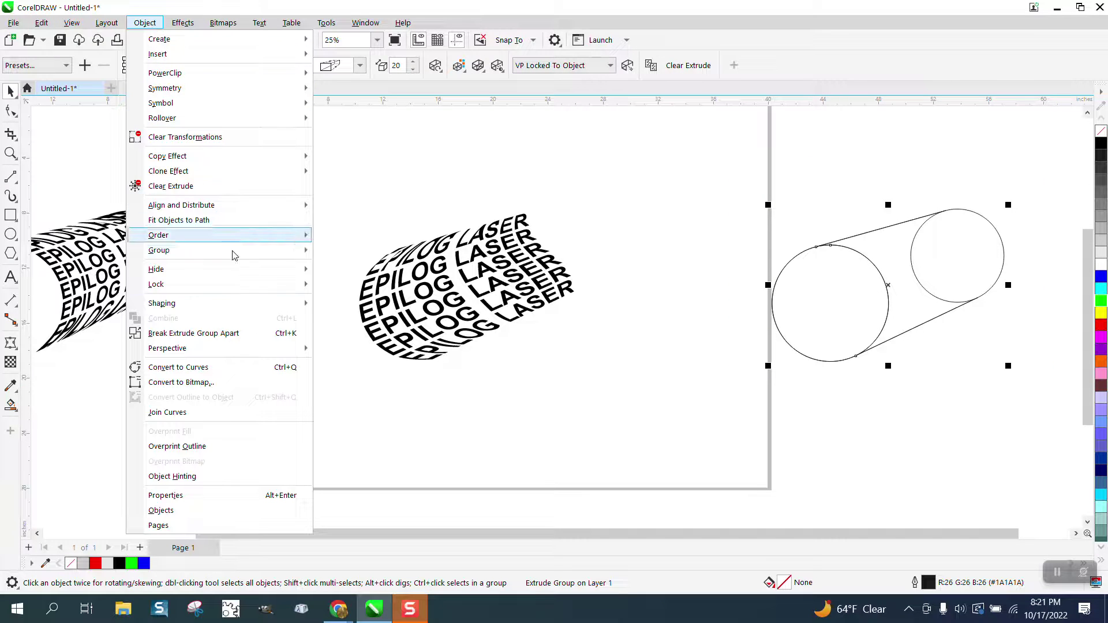
pyautogui.click(241, 335)
pyautogui.click(742, 129)
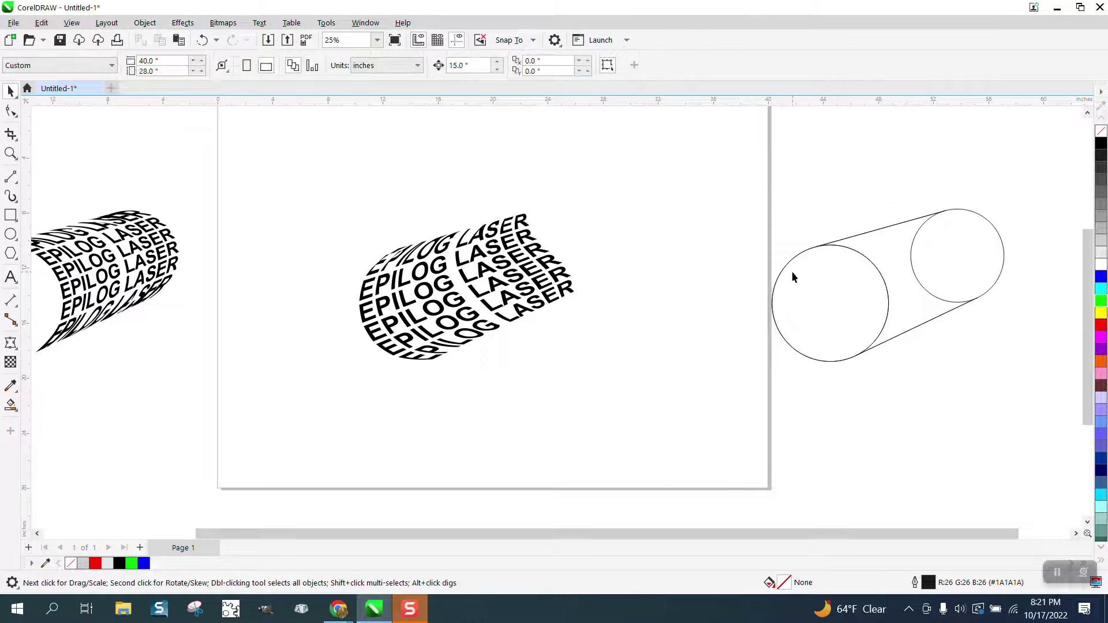
# Move the larger circle 30 inches left so it sits over the left end of the warped text.
pyautogui.click(880, 275)
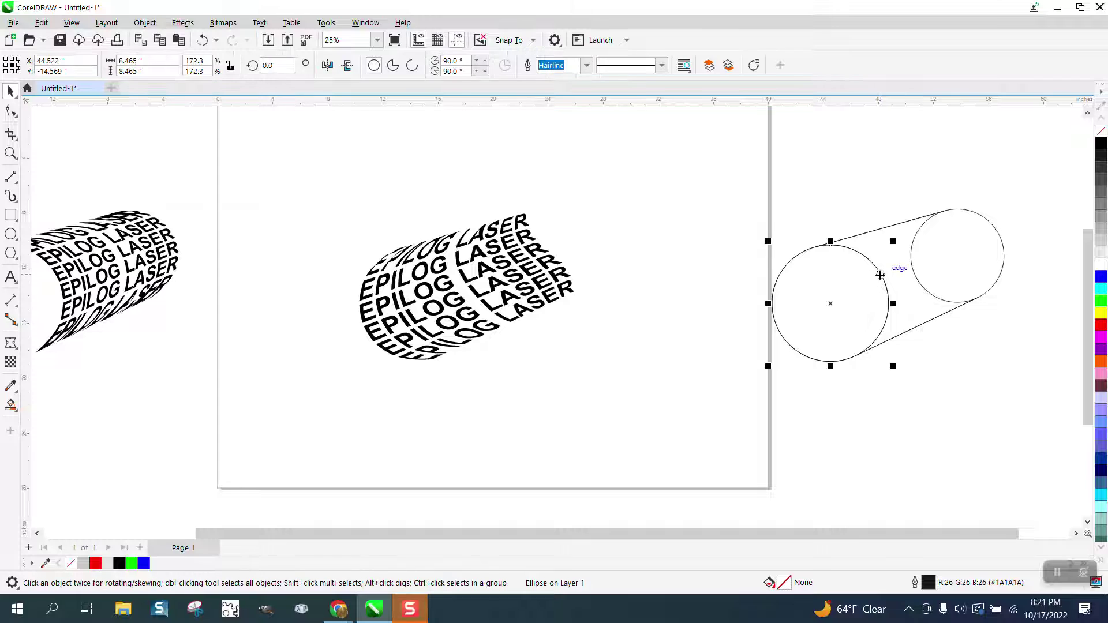
pyautogui.press('Left')
pyautogui.press('Left')
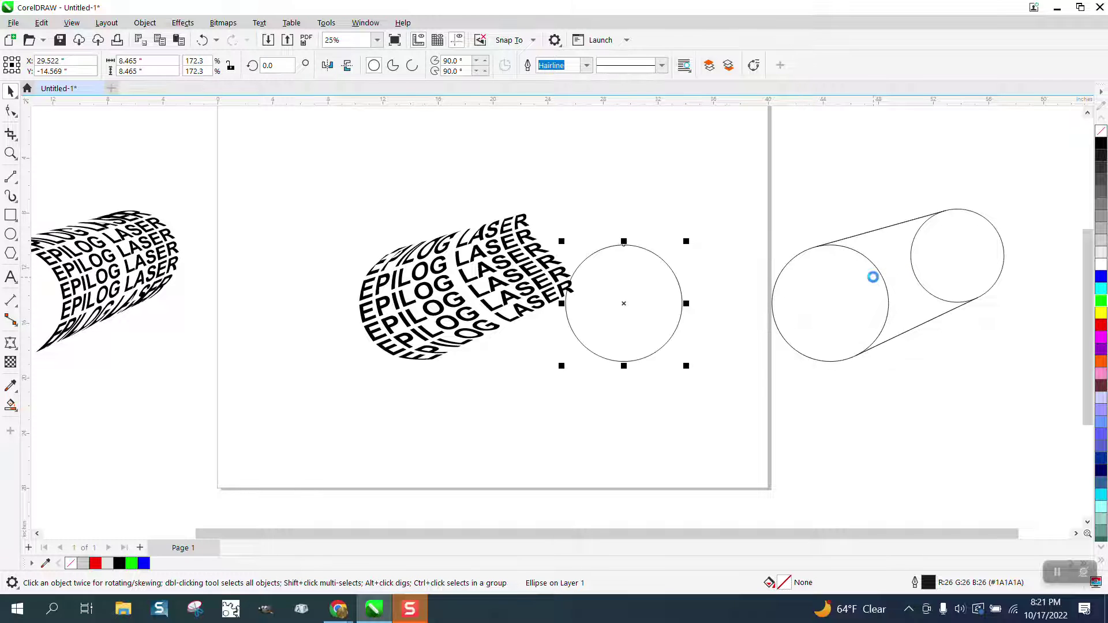
# Intersect the warped text with the larger circle and move the intersected text 15 inches to the left.
pyautogui.moveTo(300, 176); pyautogui.dragTo(541, 325)
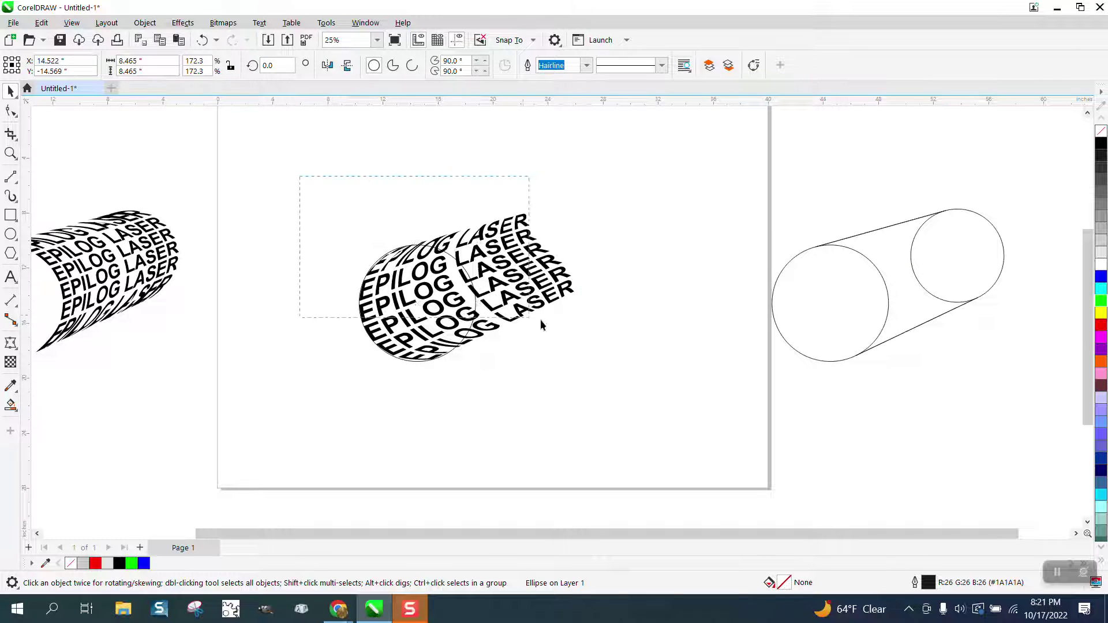
pyautogui.moveTo(666, 394); pyautogui.dragTo(666, 393)
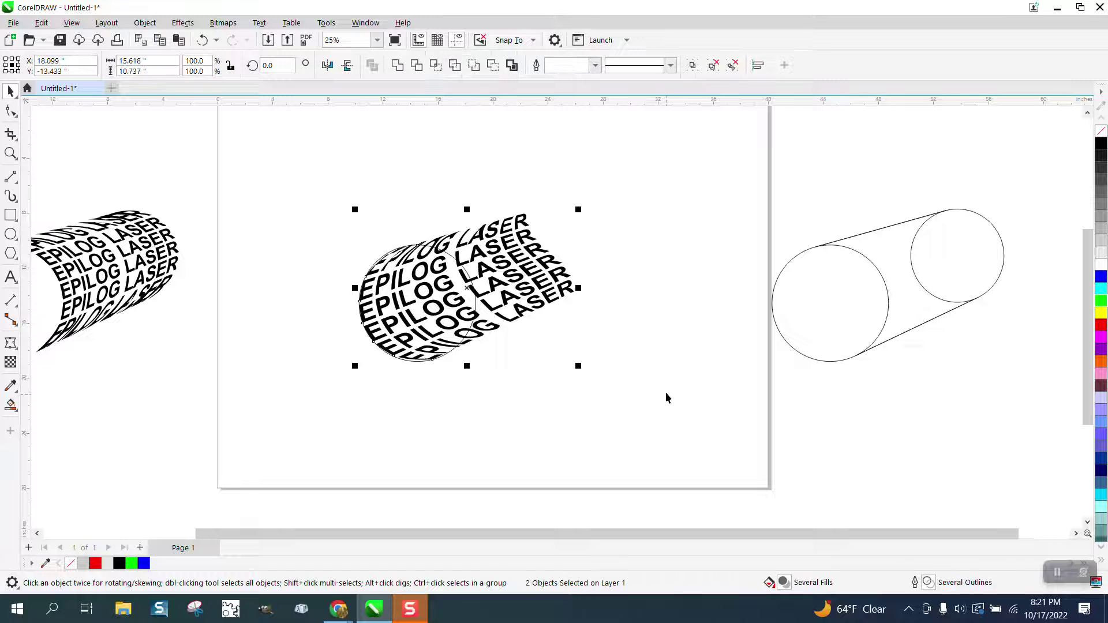
pyautogui.click(435, 66)
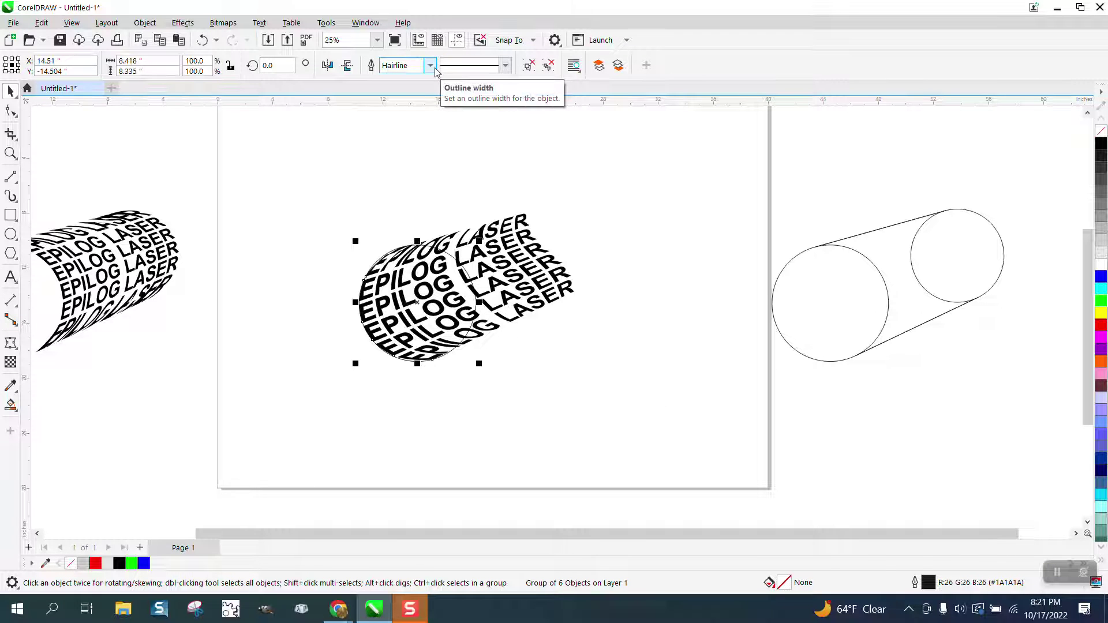
pyautogui.press('Left')
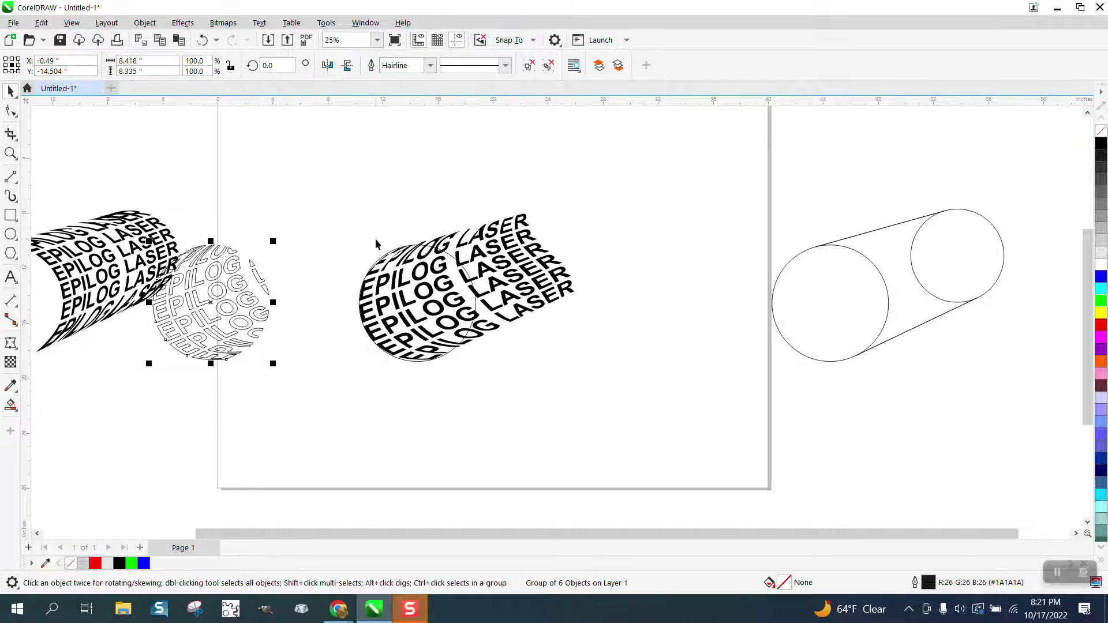
# Move the warped text and its circle together 30 inches right, off the page and onto the cylinder outline.
pyautogui.scroll(-1, 573, 220)
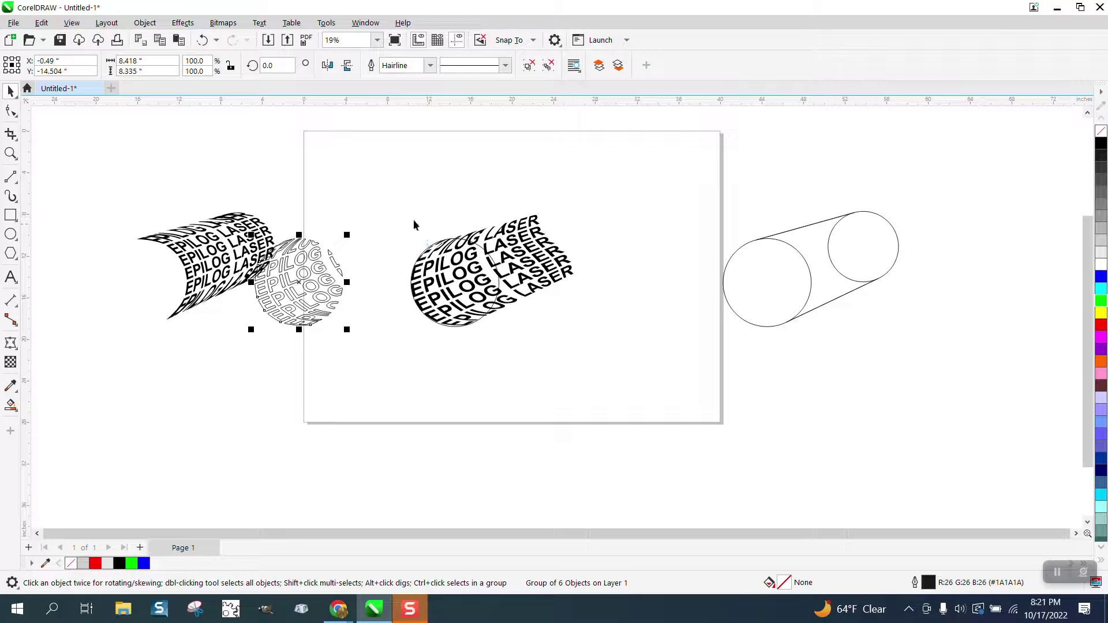
pyautogui.moveTo(389, 196); pyautogui.dragTo(616, 349)
pyautogui.press('Right')
pyautogui.press('Right')
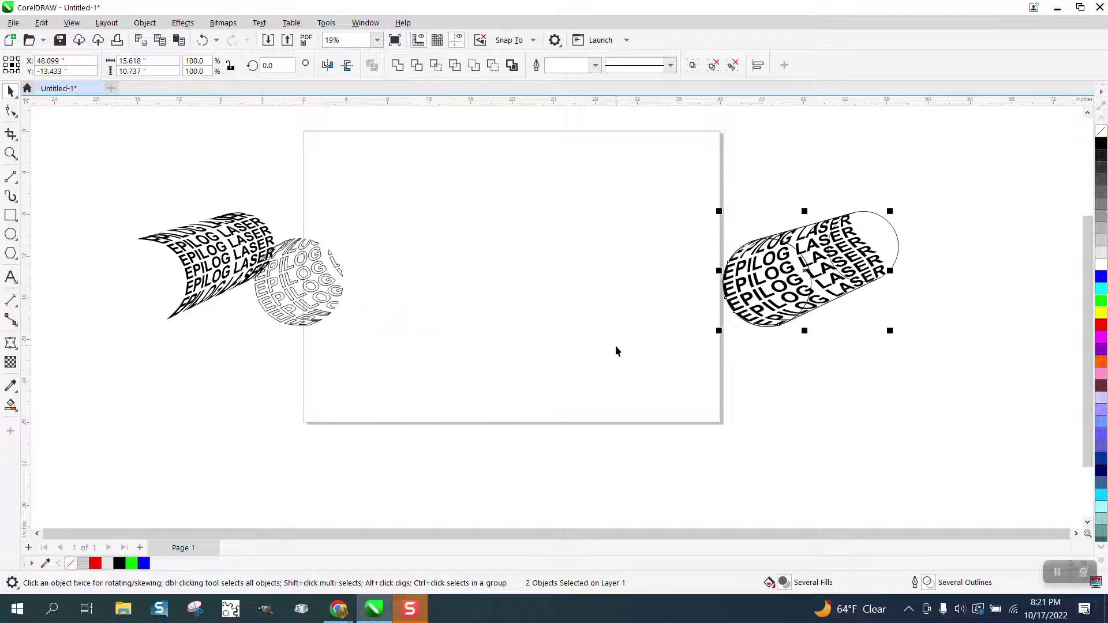
# Fill the circular intersected text with blue and remove its outline.
pyautogui.click(330, 296)
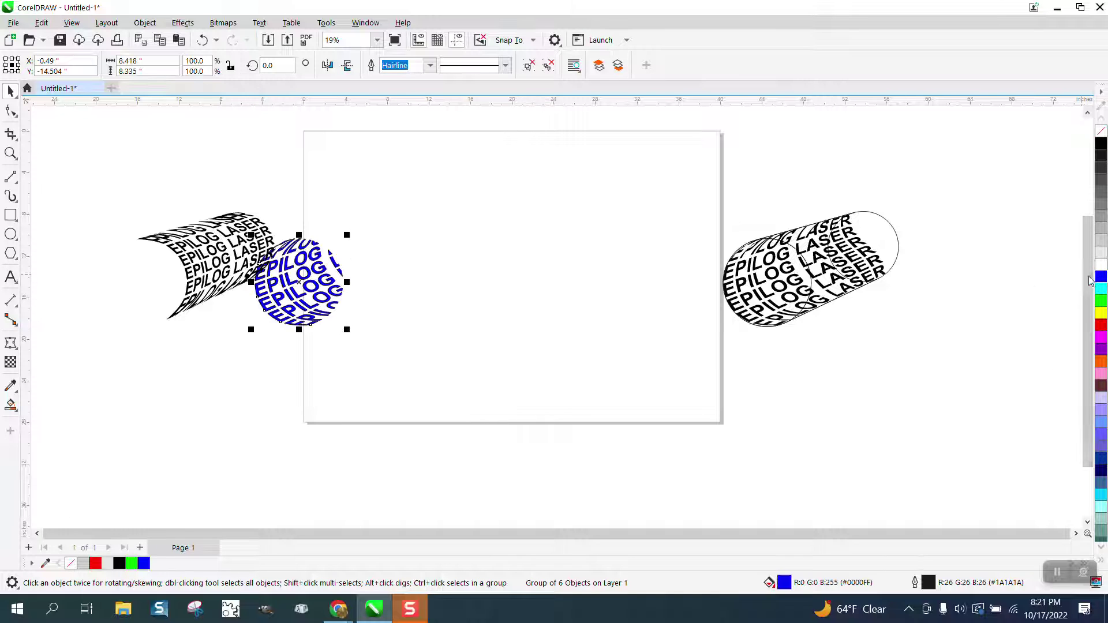
pyautogui.rightClick(1100, 131)
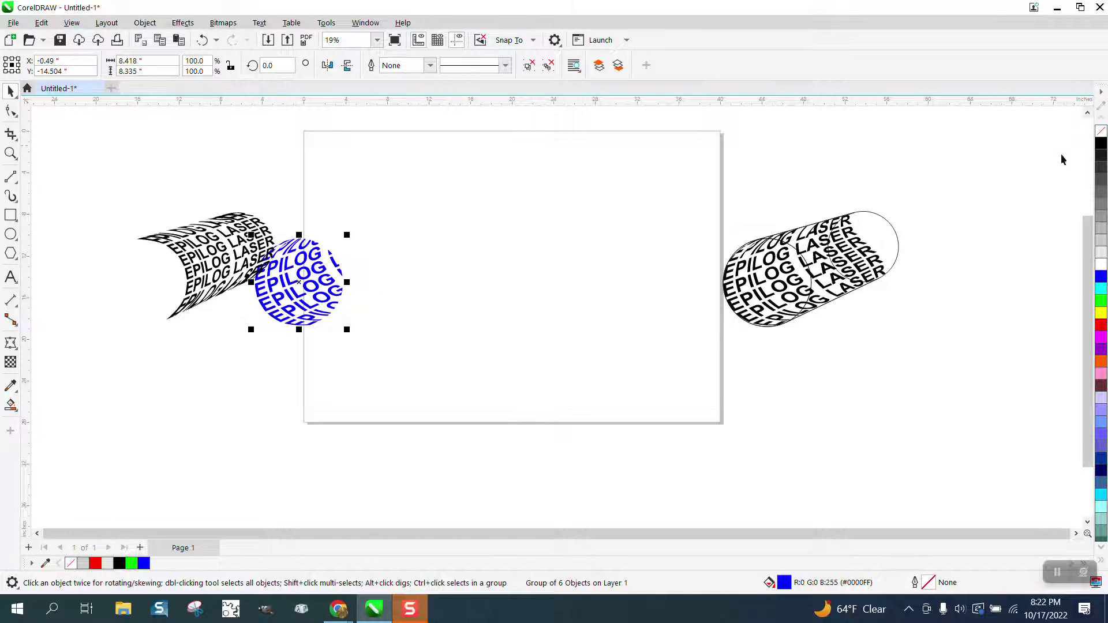
# Move the enveloped black side text 15 inches right so it joins the blue circular text, and clear the selection.
pyautogui.click(240, 238)
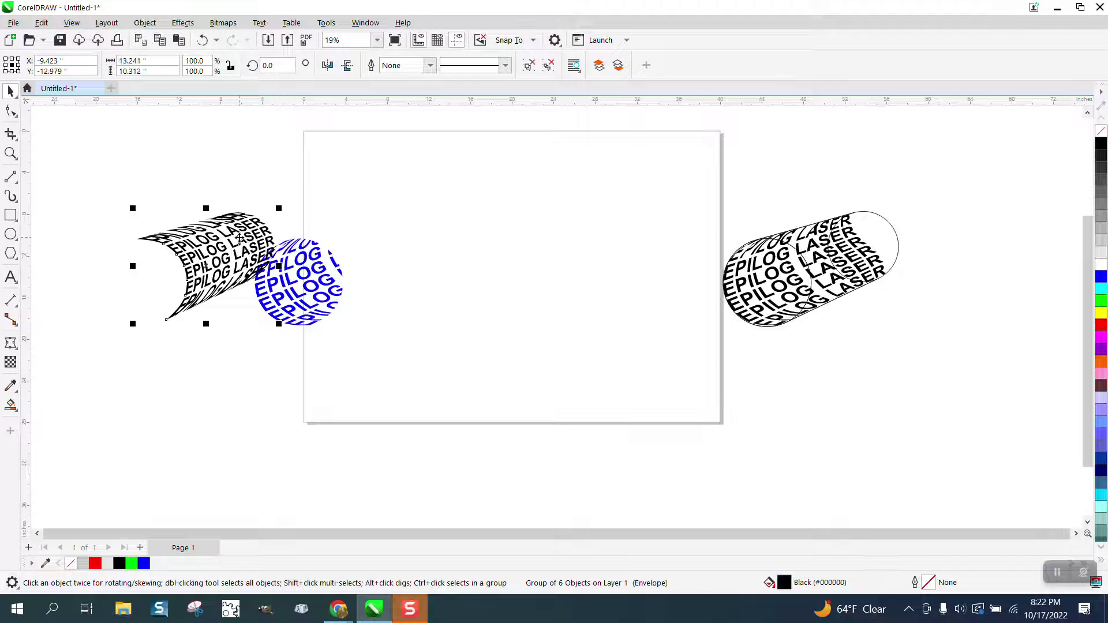
pyautogui.press('Right')
pyautogui.click(11, 153)
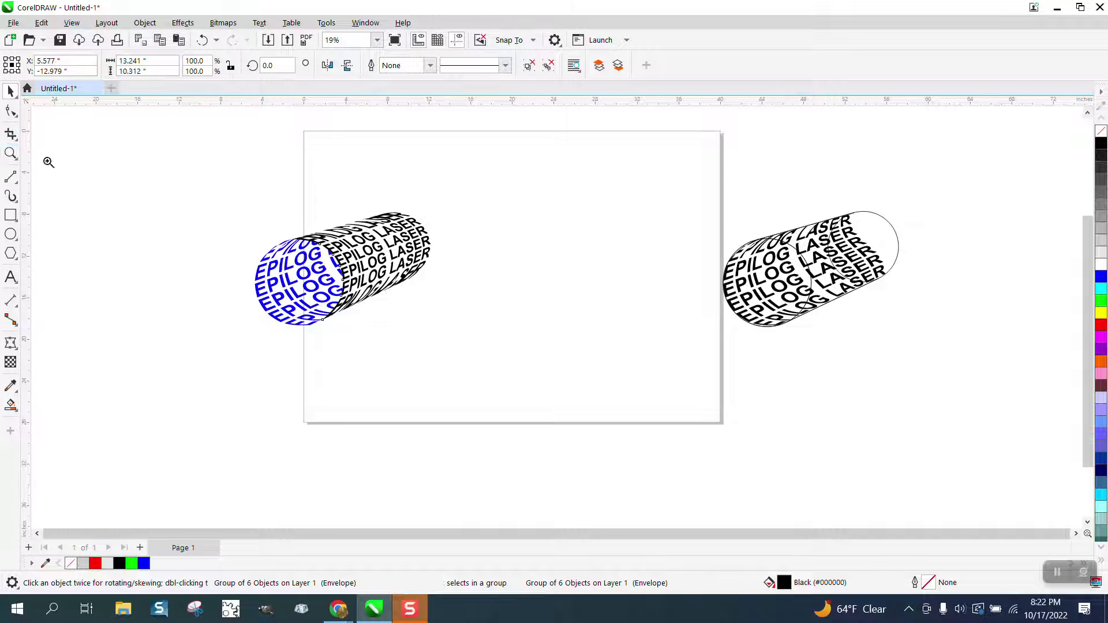
pyautogui.press('z')
pyautogui.moveTo(180, 178); pyautogui.dragTo(618, 359)
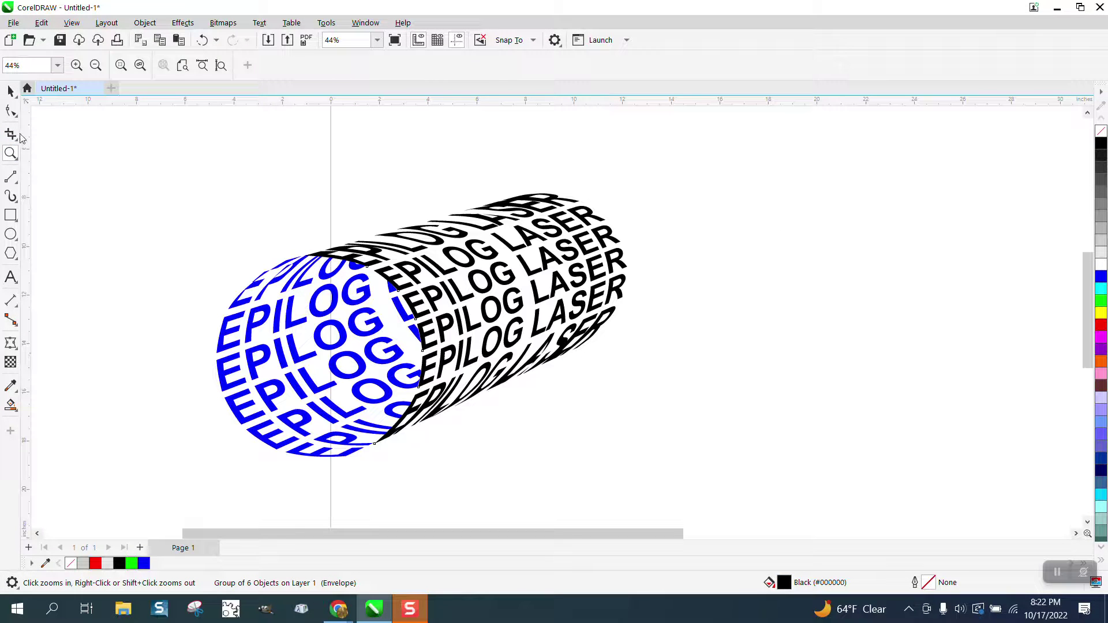
pyautogui.click(10, 90)
pyautogui.scroll(-1, 301, 214)
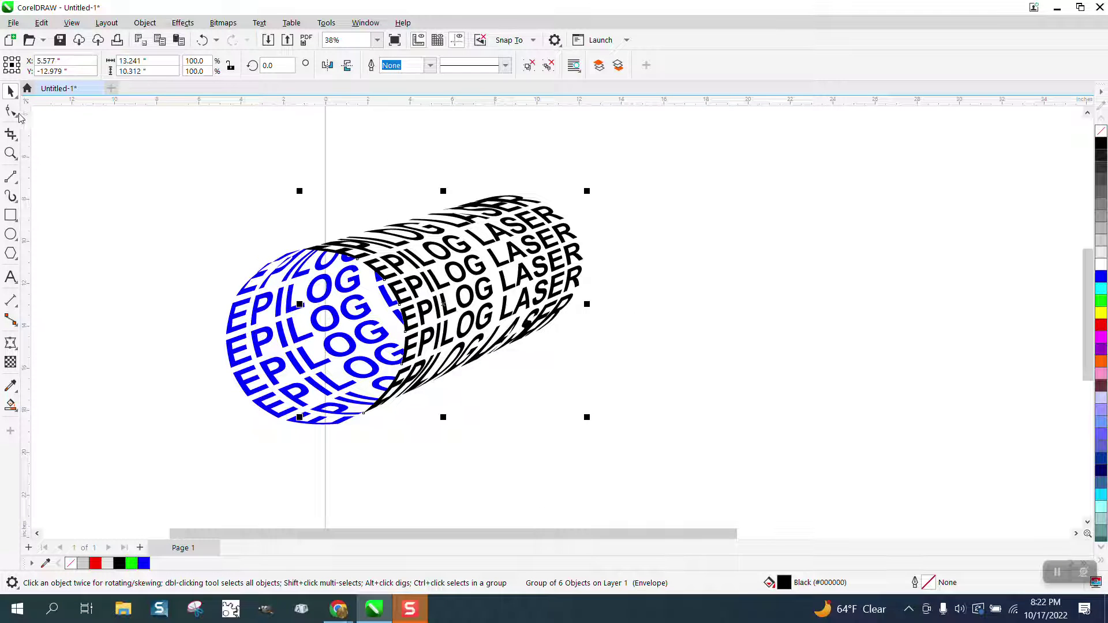
pyautogui.click(157, 211)
pyautogui.moveTo(689, 387); pyautogui.dragTo(689, 387)
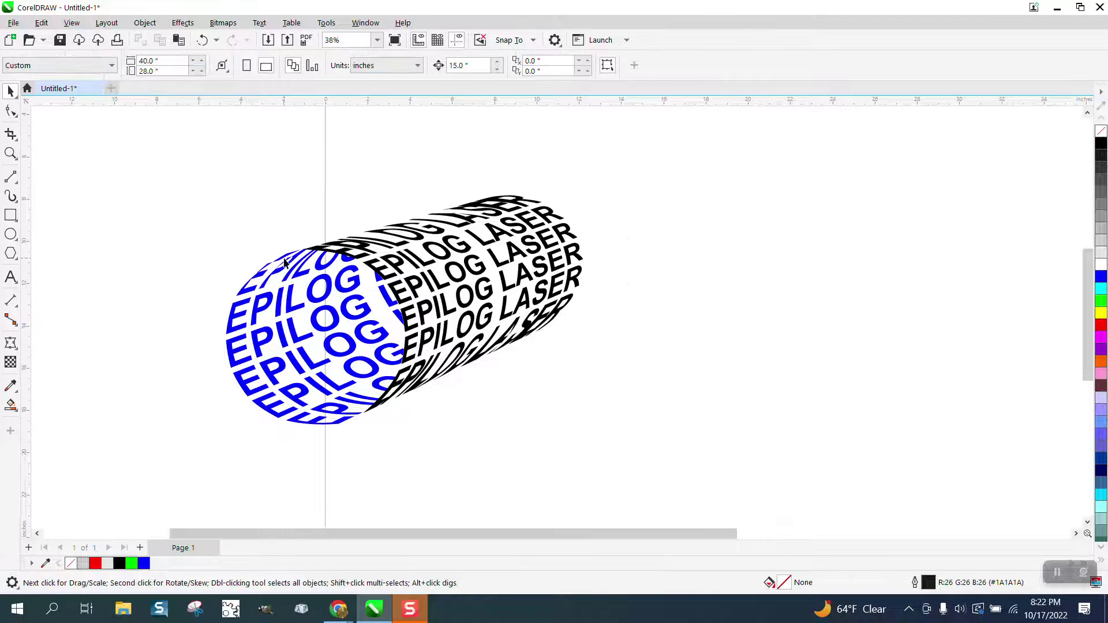
# Move the blue circular text and the black side text together about 12 inches right onto the page.
pyautogui.moveTo(181, 166); pyautogui.dragTo(716, 454)
pyautogui.moveTo(407, 311); pyautogui.dragTo(653, 307)
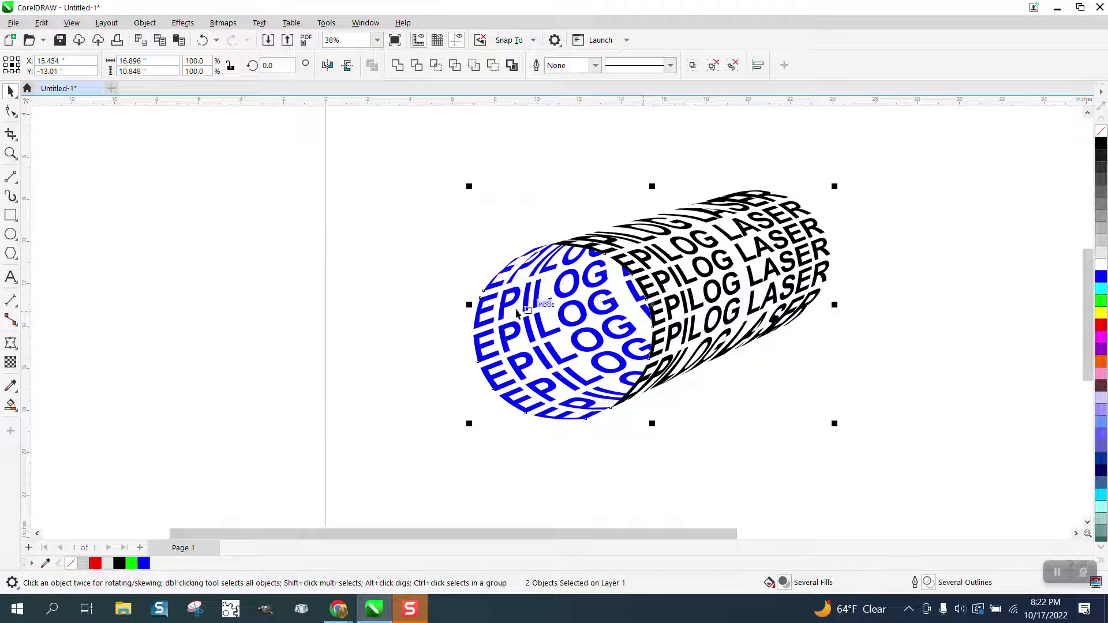
# Fine-tune the black side text's envelope by slightly shifting the upper and lower curve handles at the end next to the blue text.
pyautogui.click(11, 153)
pyautogui.moveTo(530, 212); pyautogui.dragTo(712, 360)
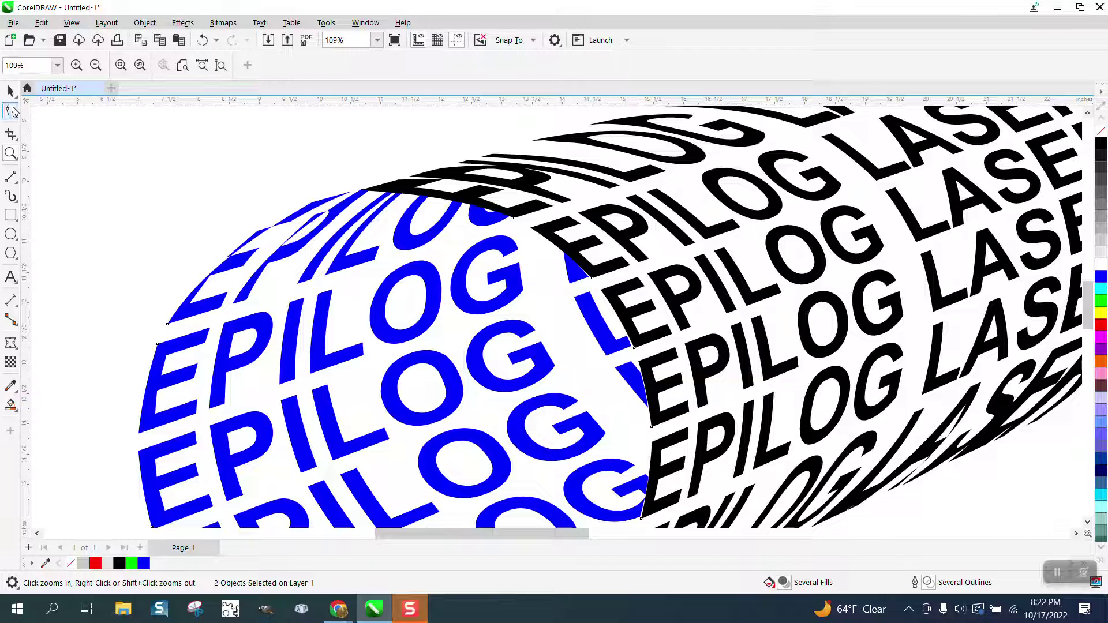
pyautogui.click(14, 111)
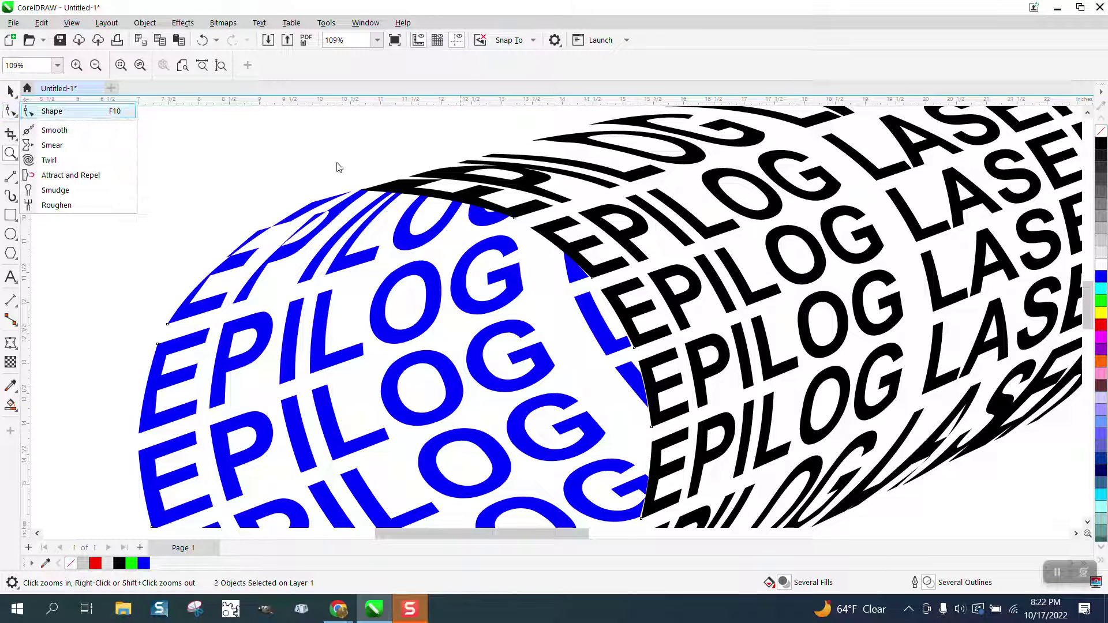
pyautogui.click(52, 111)
pyautogui.click(531, 194)
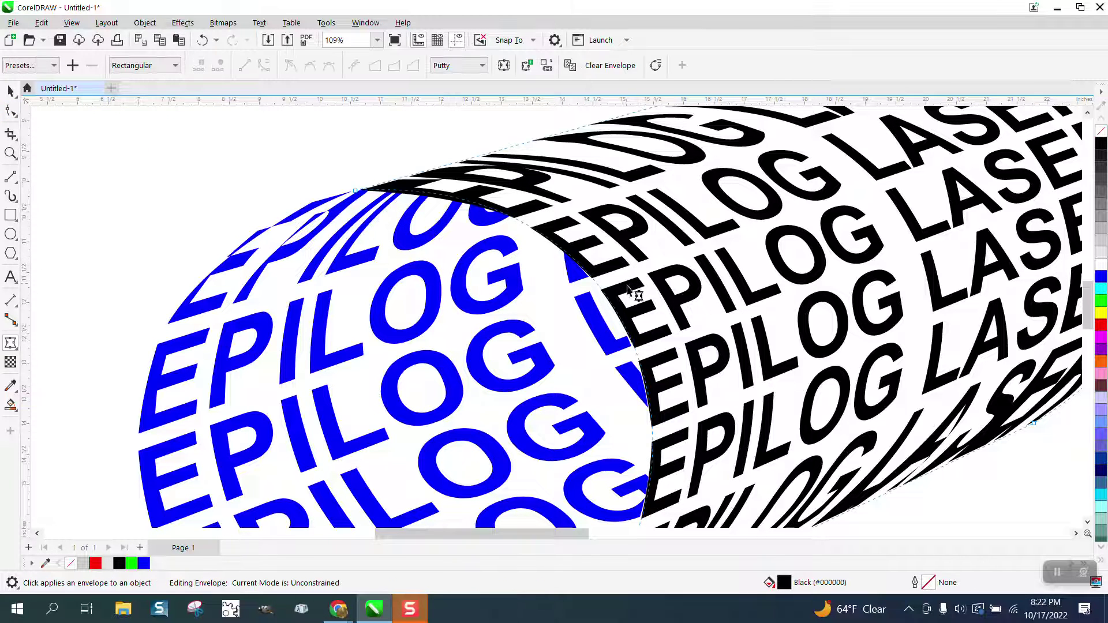
pyautogui.scroll(-1, 672, 170)
pyautogui.scroll(-1, 666, 184)
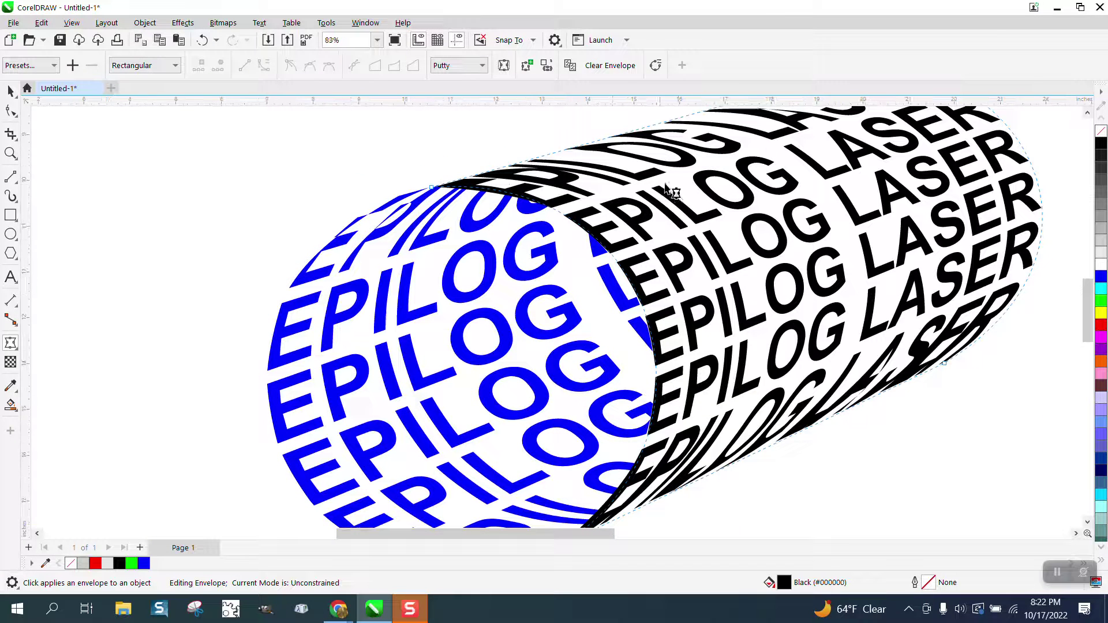
pyautogui.click(433, 187)
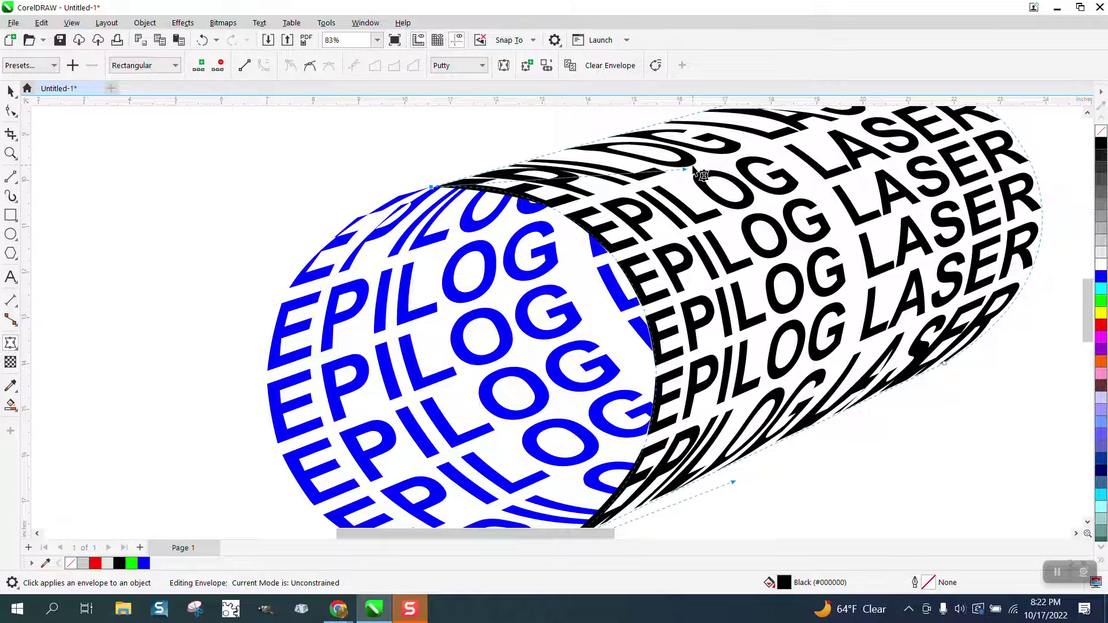
pyautogui.moveTo(685, 170); pyautogui.dragTo(683, 172)
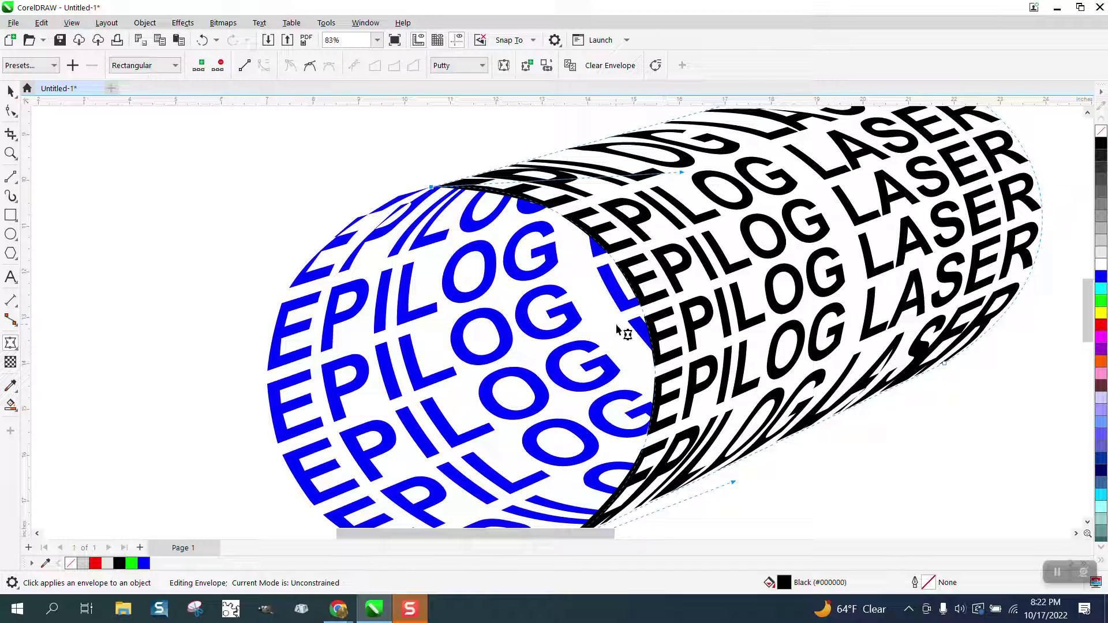
pyautogui.moveTo(734, 482); pyautogui.dragTo(728, 480)
pyautogui.scroll(-1, 188, 193)
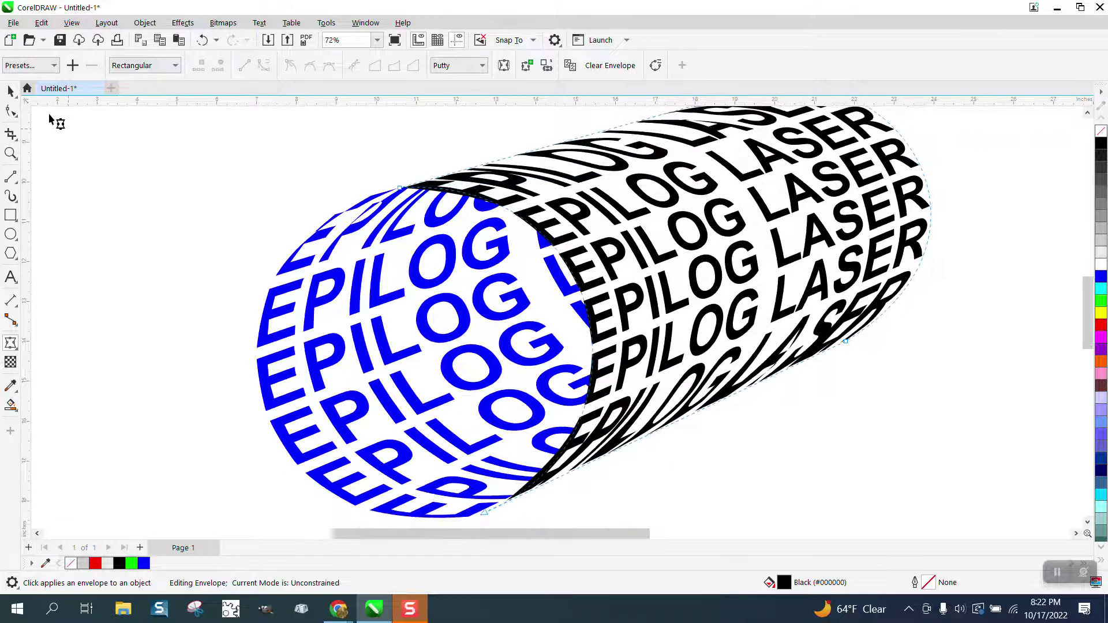
pyautogui.click(10, 90)
# Move the spare black warped text 15 inches left, off the cylinder outline.
pyautogui.scroll(-1, 225, 304)
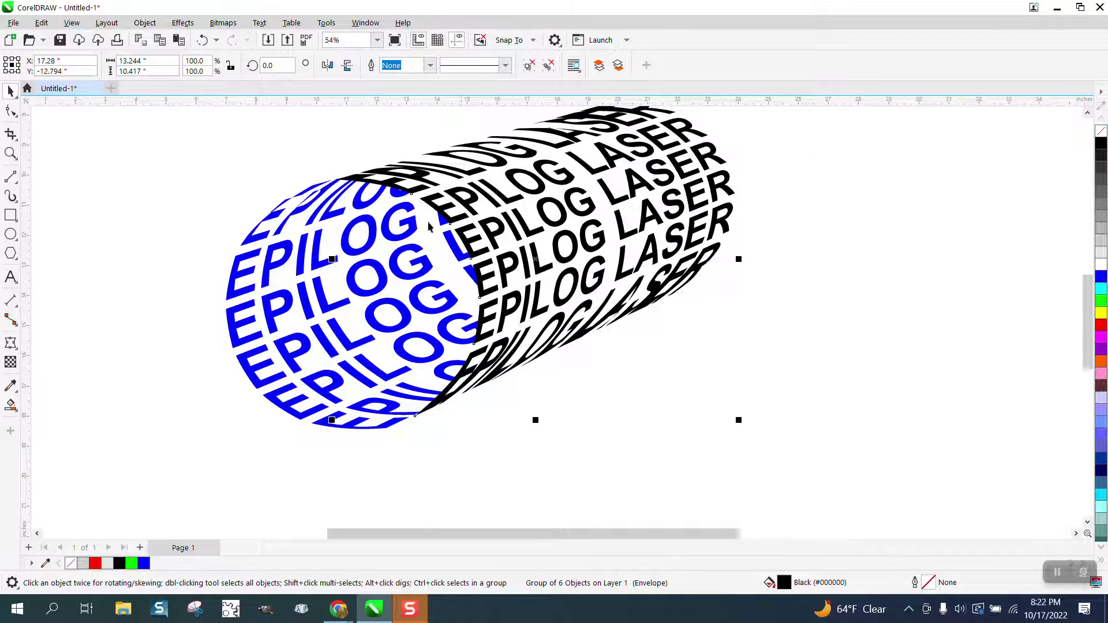
pyautogui.scroll(-3, 476, 227)
pyautogui.scroll(-2, 605, 252)
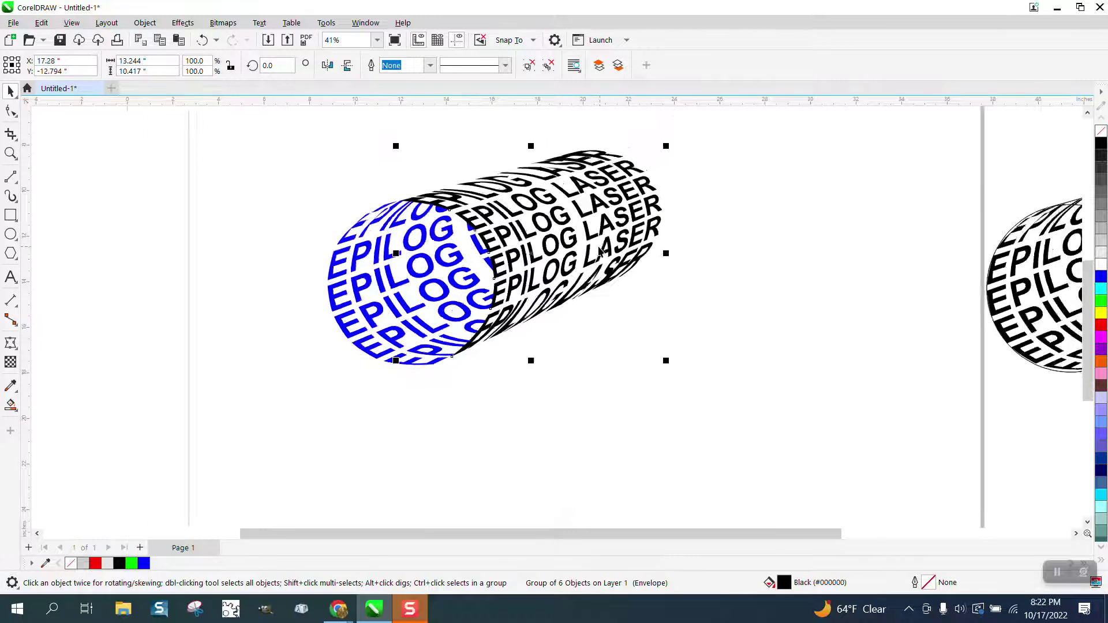
pyautogui.scroll(-1, 594, 271)
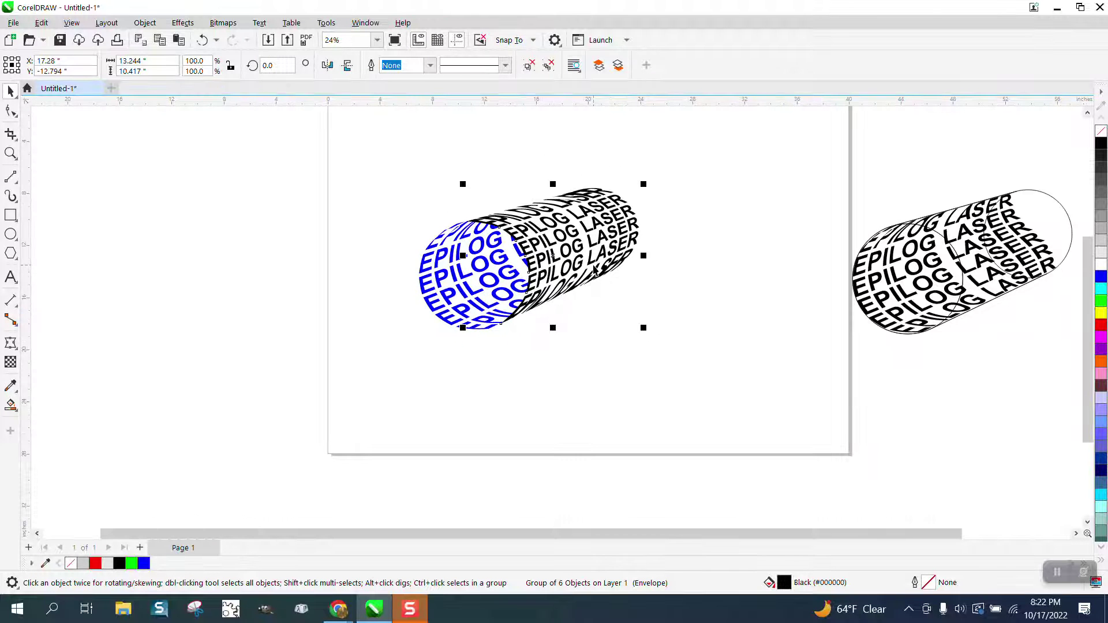
pyautogui.click(951, 247)
pyautogui.press('Left')
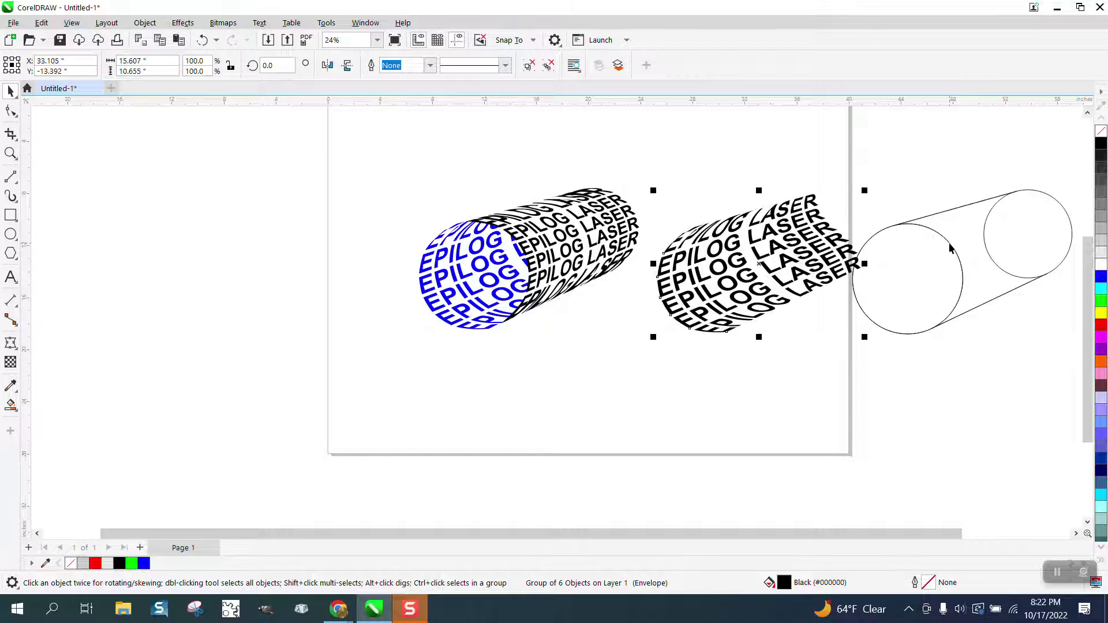
# Remove the hidden inner arc of the cylinder outline's smaller circle with Virtual Segment Delete.
pyautogui.click(961, 272)
pyautogui.moveTo(835, 160); pyautogui.dragTo(1034, 376)
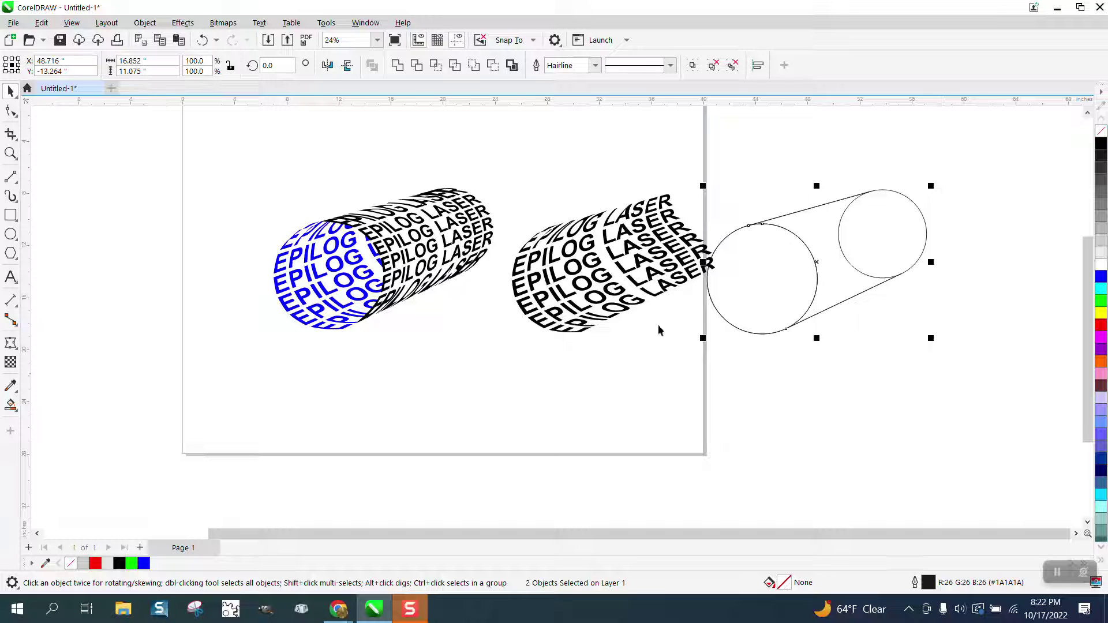
pyautogui.click(13, 138)
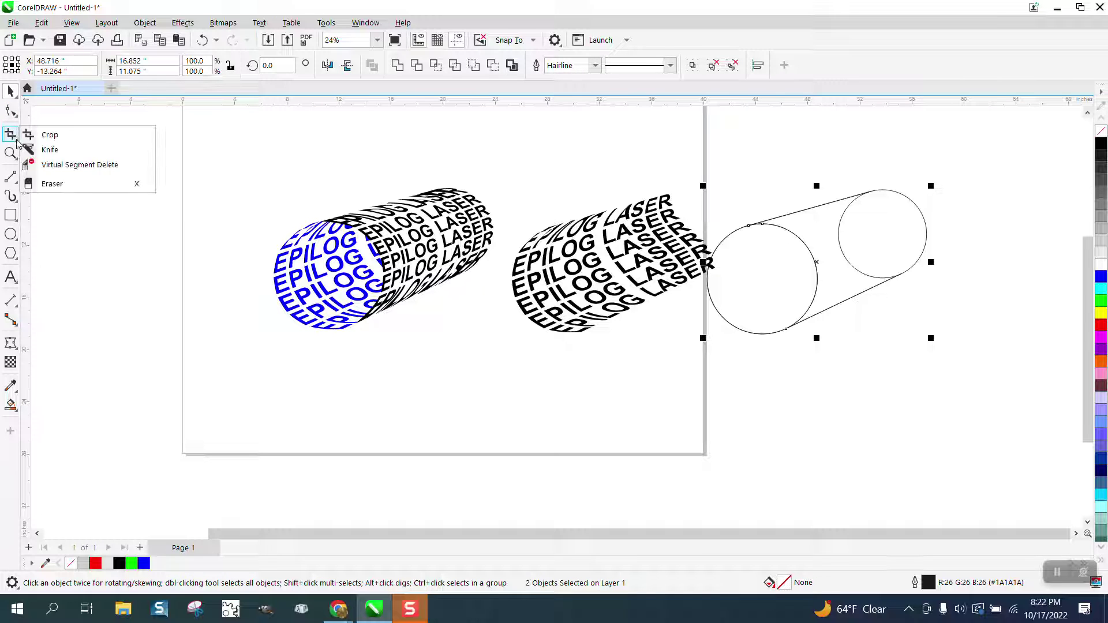
pyautogui.click(51, 164)
pyautogui.click(844, 254)
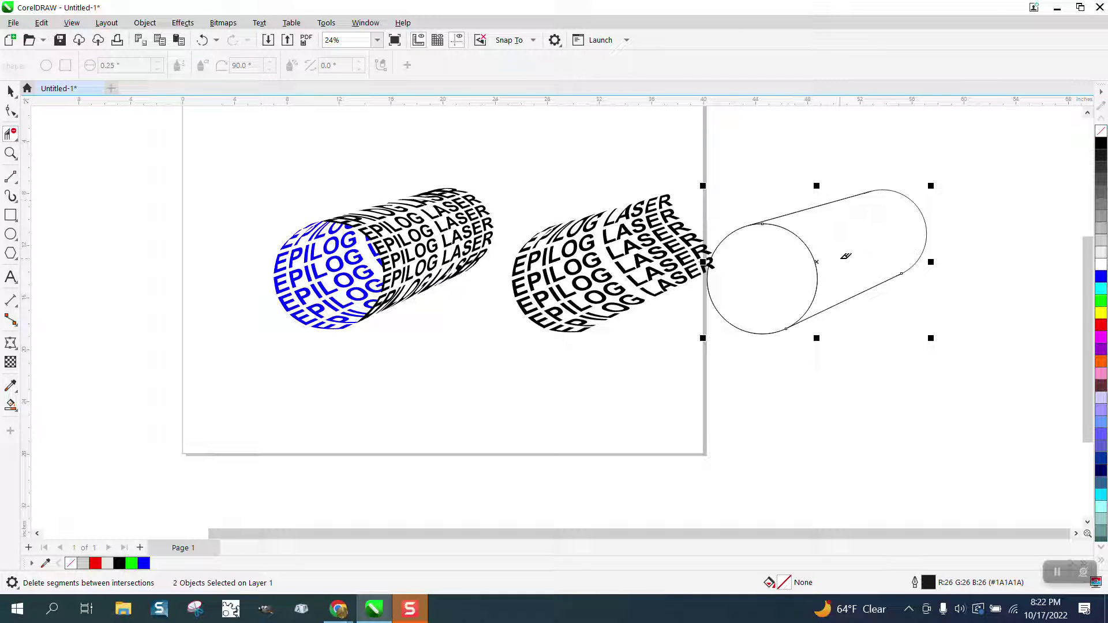
pyautogui.click(10, 91)
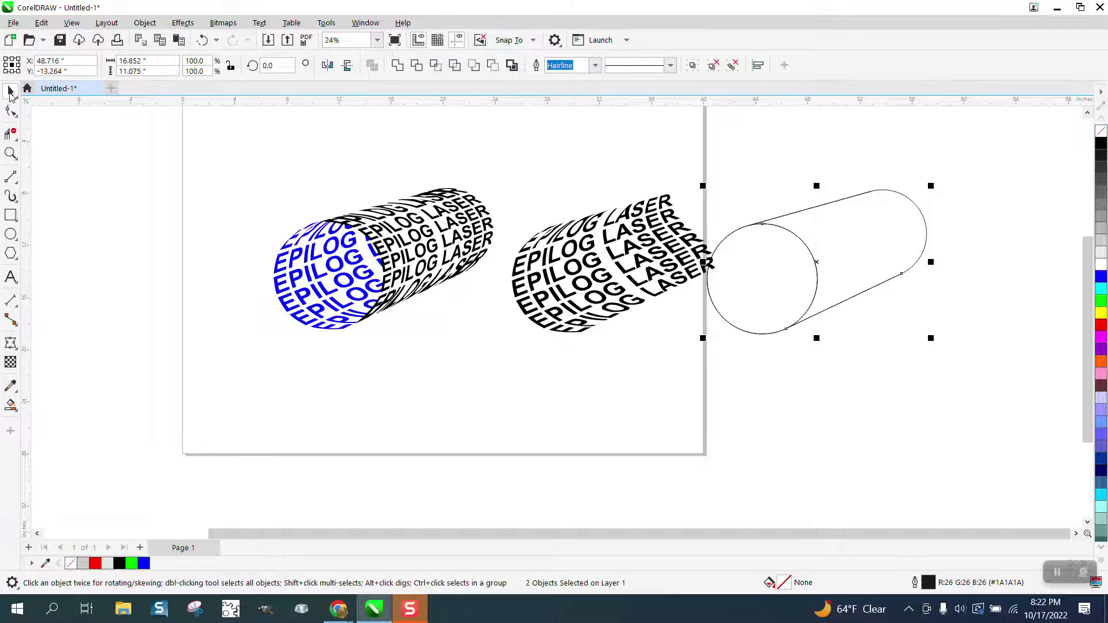
# Move the whole cylinder outline about 33 inches left over the assembled blue and black text.
pyautogui.moveTo(688, 155); pyautogui.dragTo(968, 375)
pyautogui.hotkey('shift', 'Left')
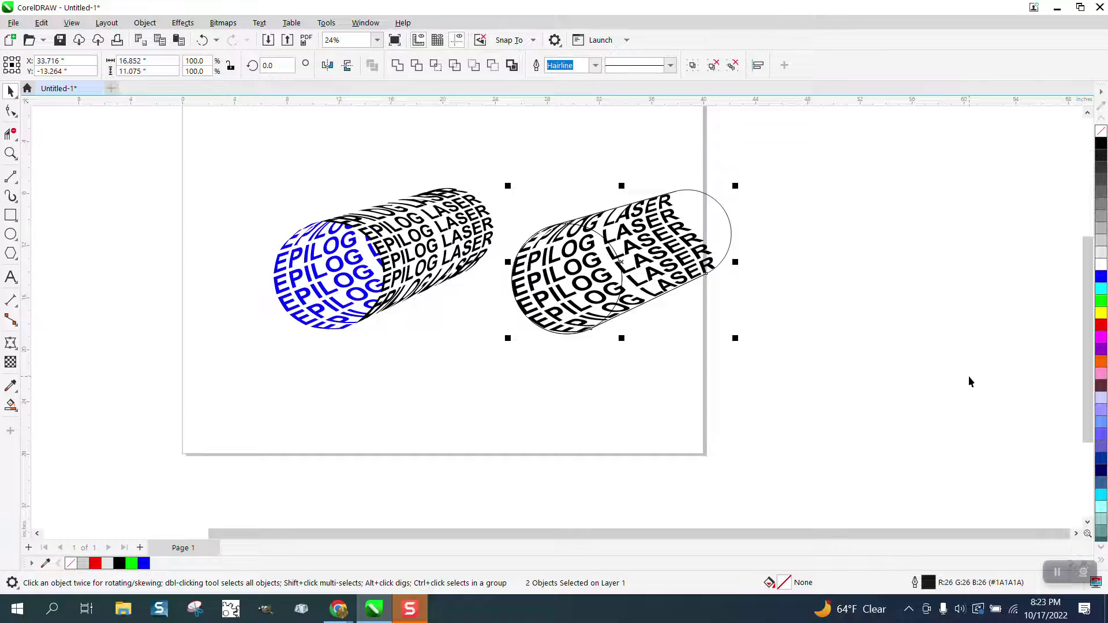
pyautogui.press('Left')
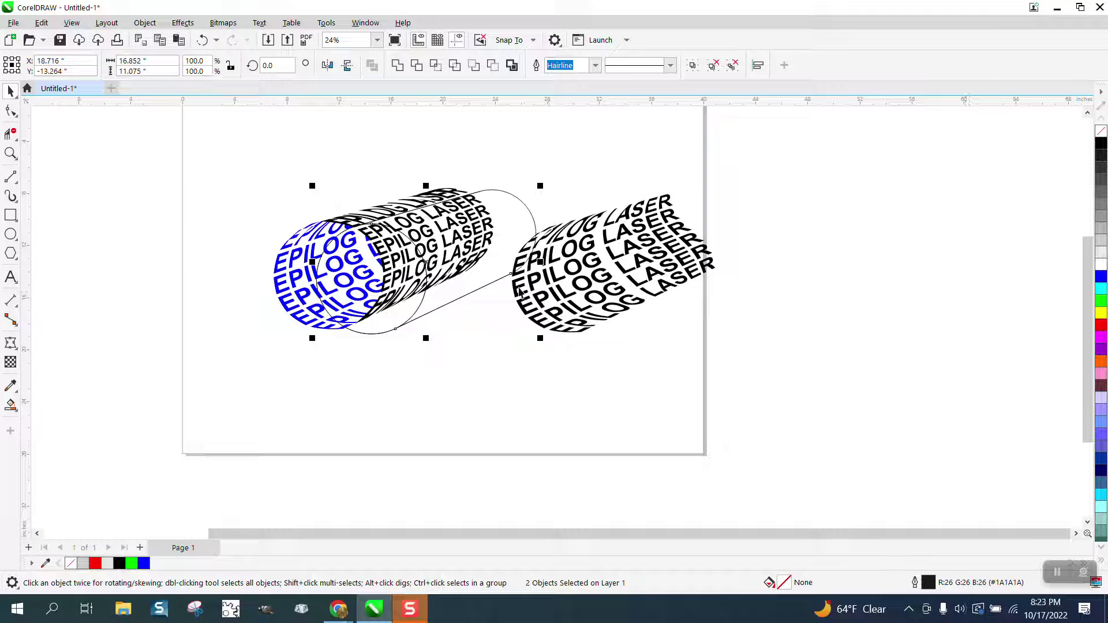
pyautogui.moveTo(430, 265); pyautogui.dragTo(384, 270)
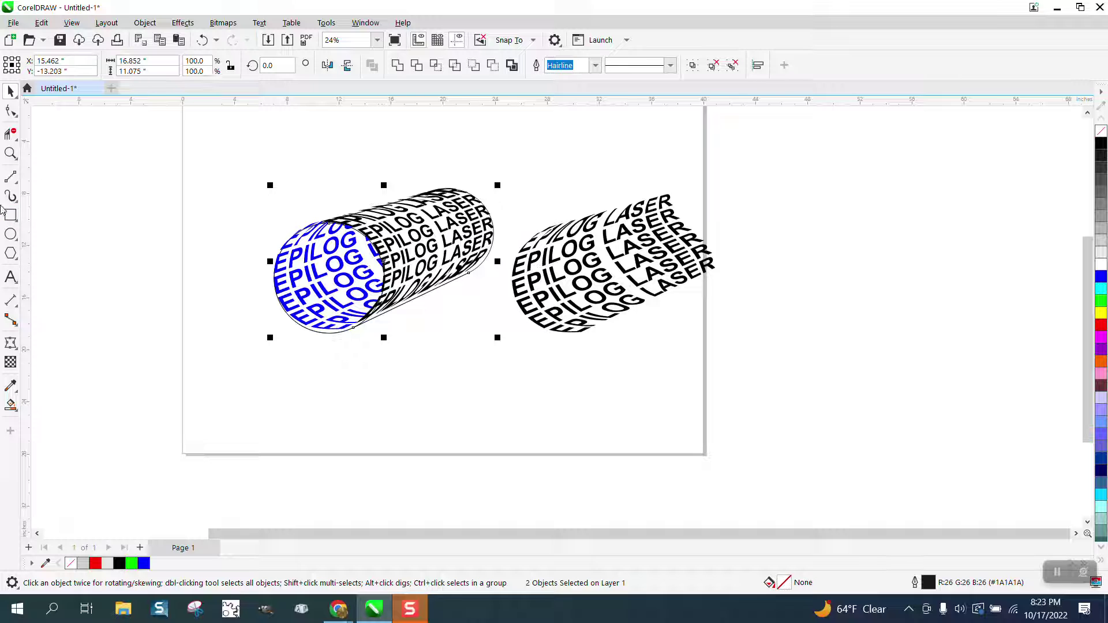
# Shift the cylinder outline up about 0.2 inches so it fits around the blue and black text, and clear the selection.
pyautogui.click(10, 153)
pyautogui.moveTo(226, 173); pyautogui.dragTo(494, 345)
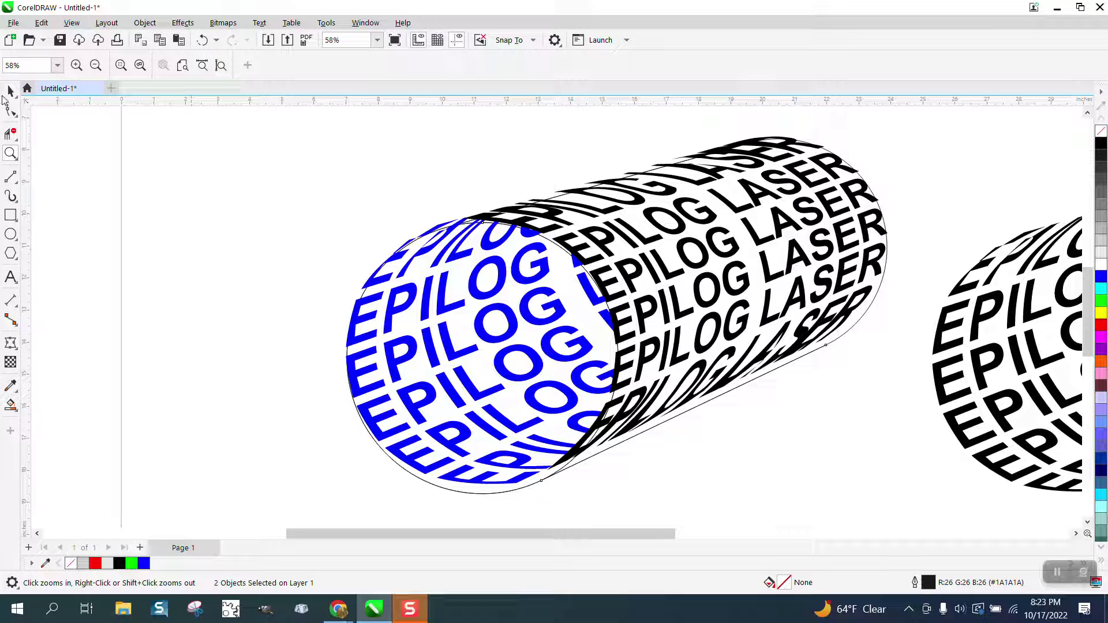
pyautogui.press('space')
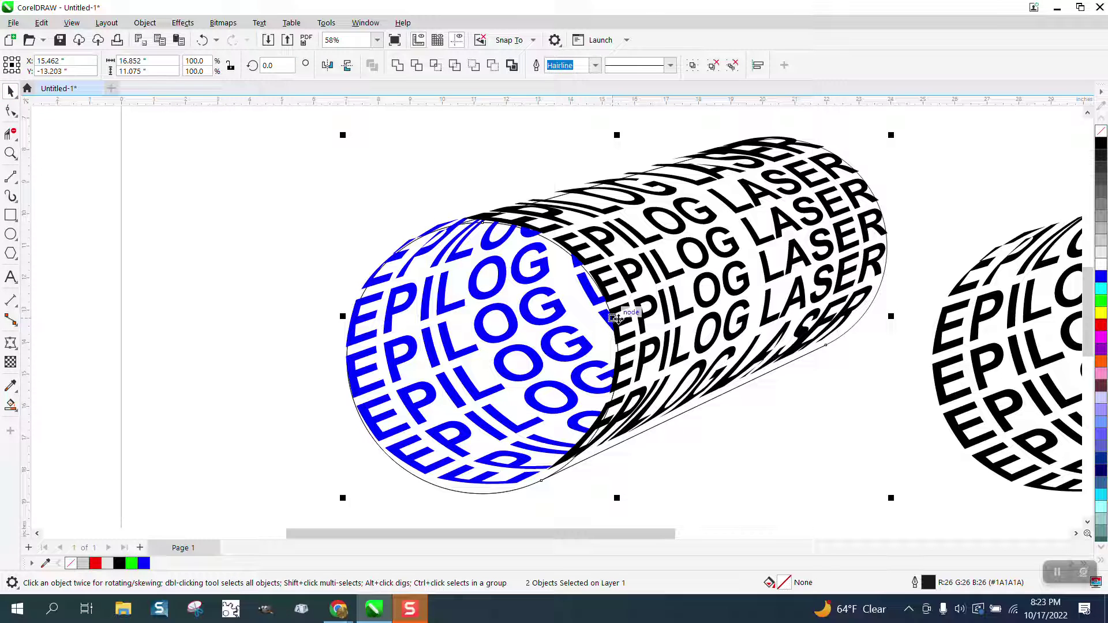
pyautogui.moveTo(616, 320); pyautogui.dragTo(614, 314)
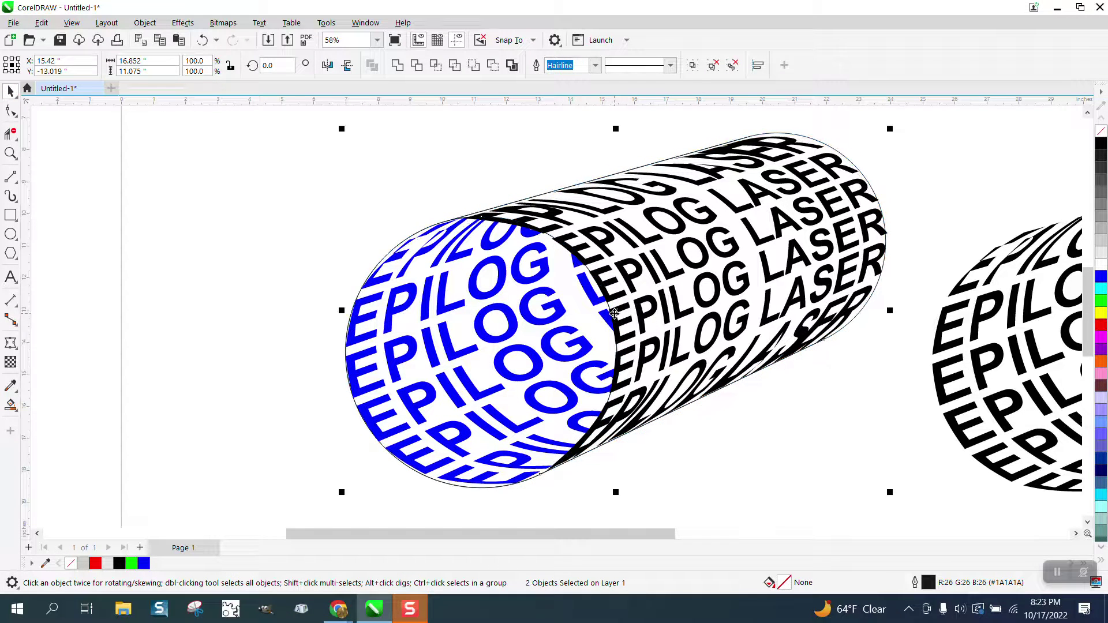
pyautogui.click(176, 307)
pyautogui.scroll(-2, 168, 307)
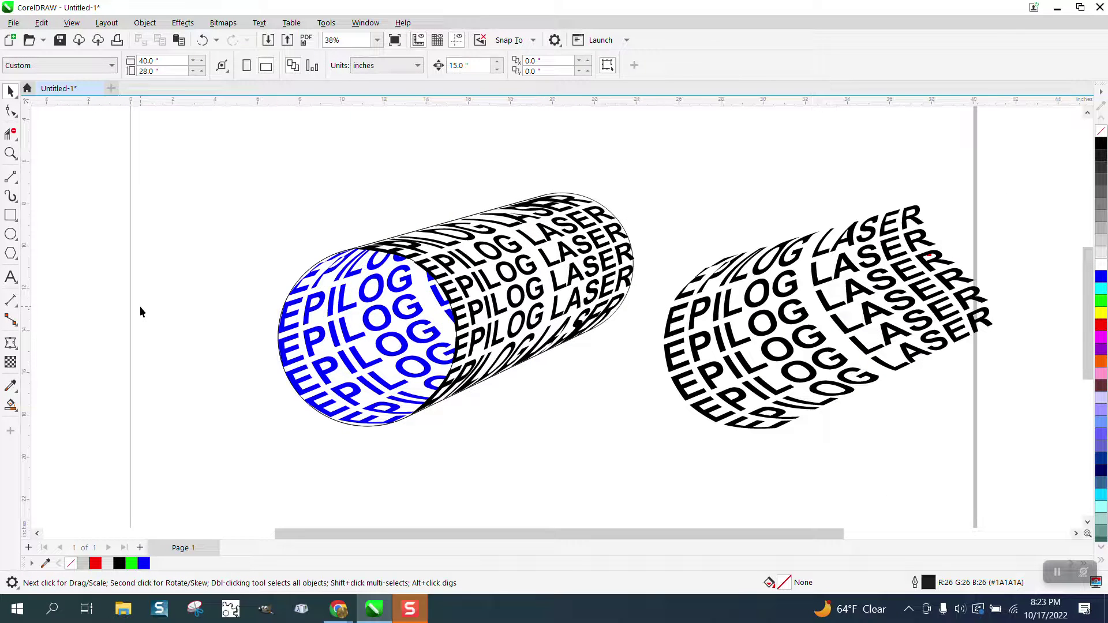